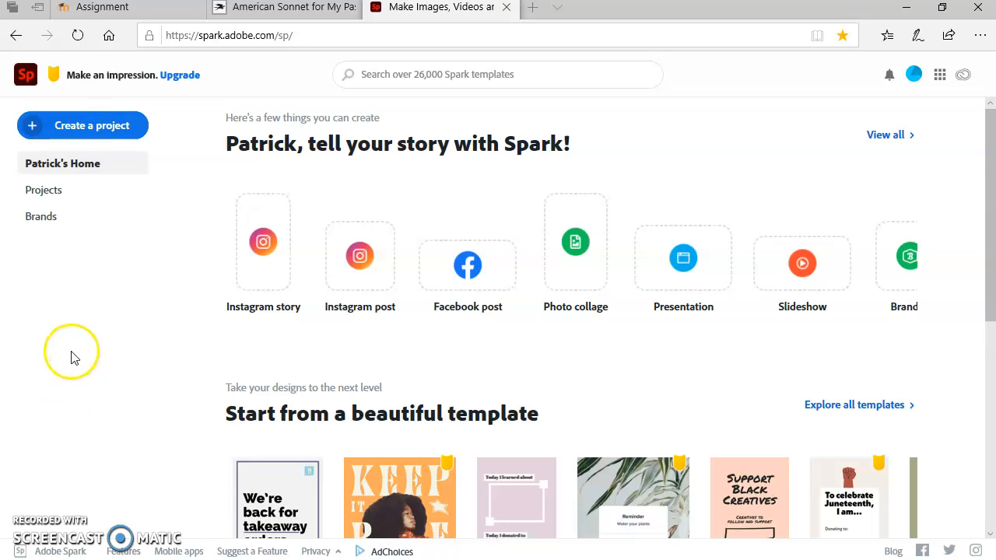
Step: Create a new video project titled "American Sonnet" and continue to the story template selection
left_click(94, 133)
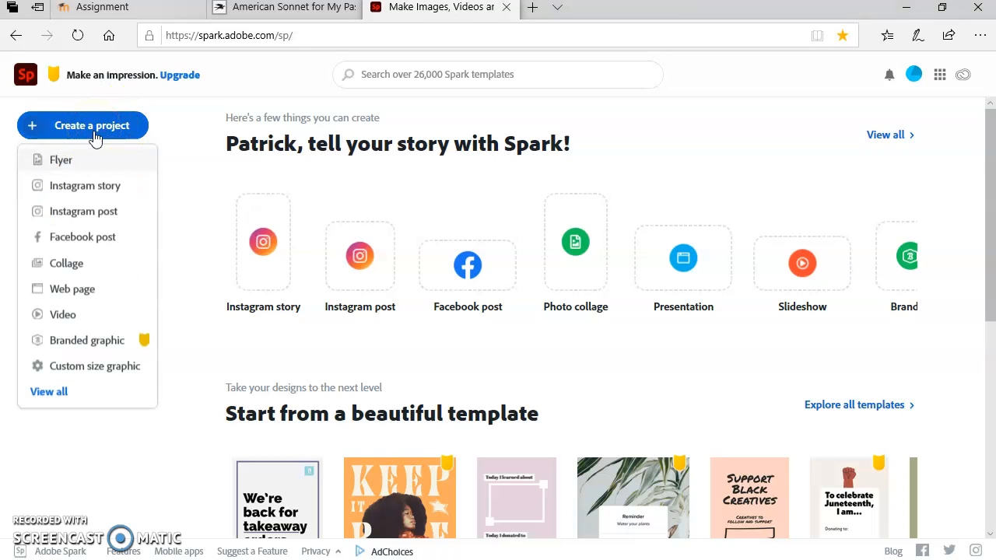
left_click(64, 315)
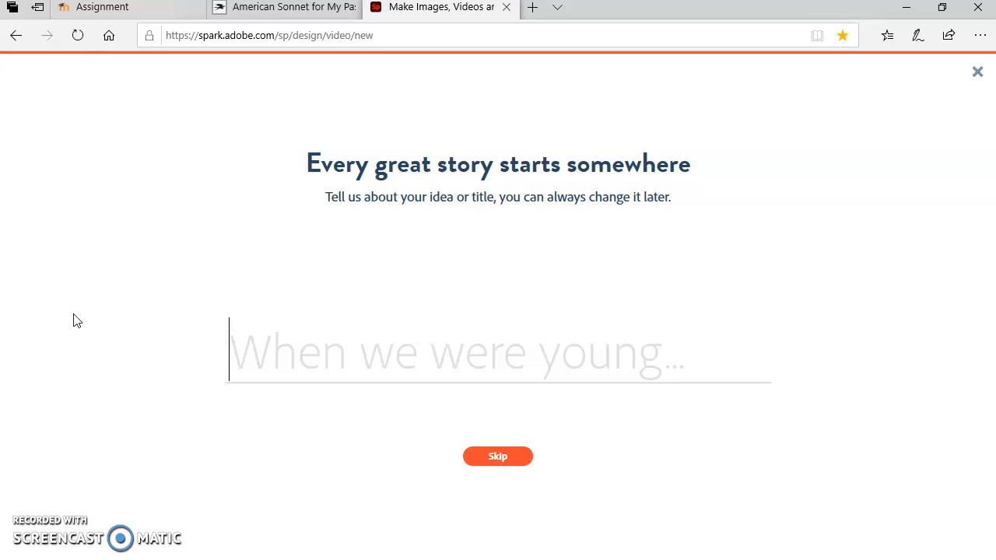
type("A")
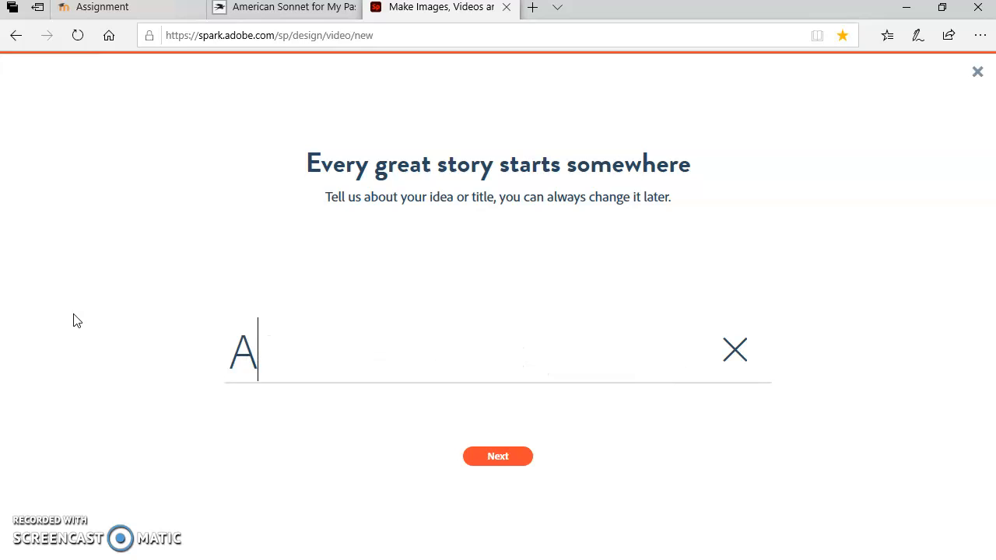
type("meric")
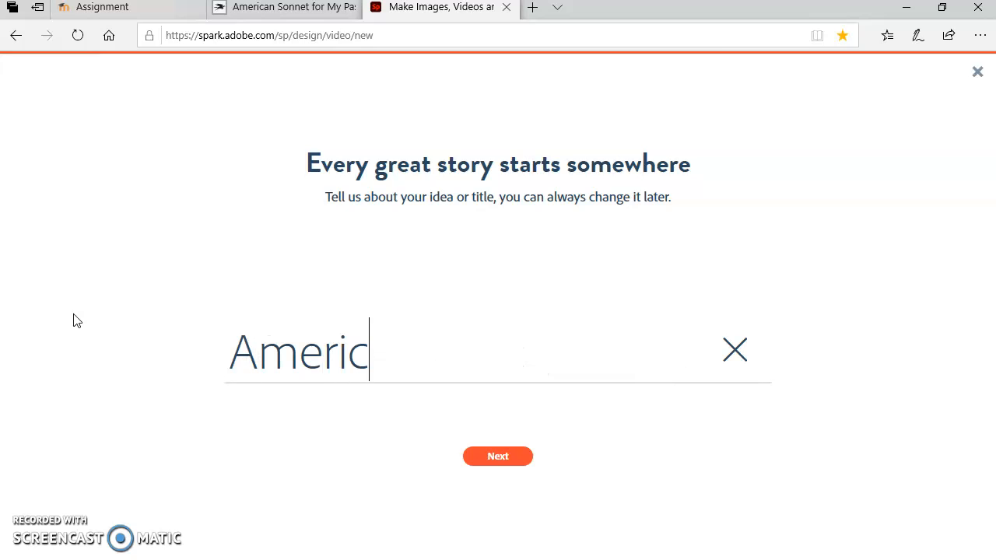
type("an Sonnet")
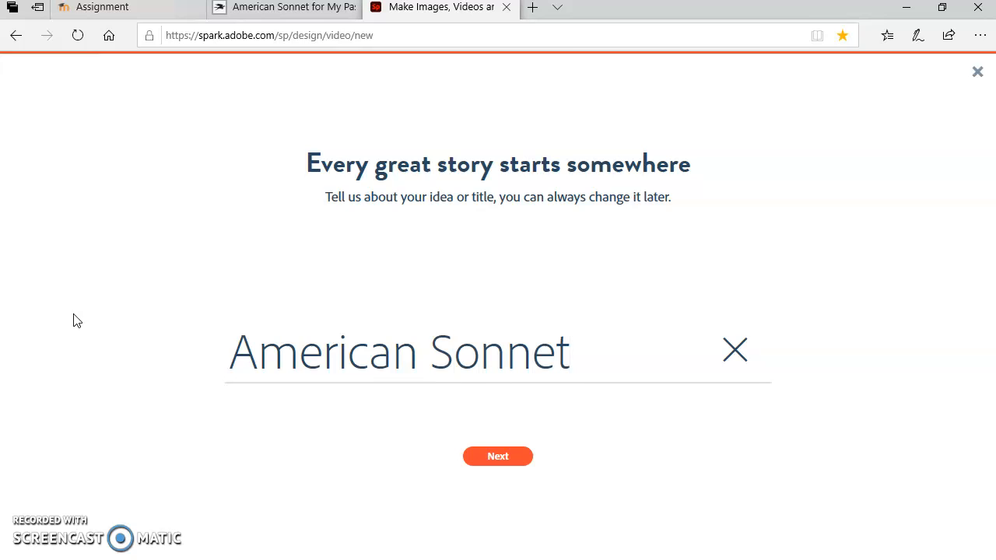
left_click(164, 322)
left_click(495, 465)
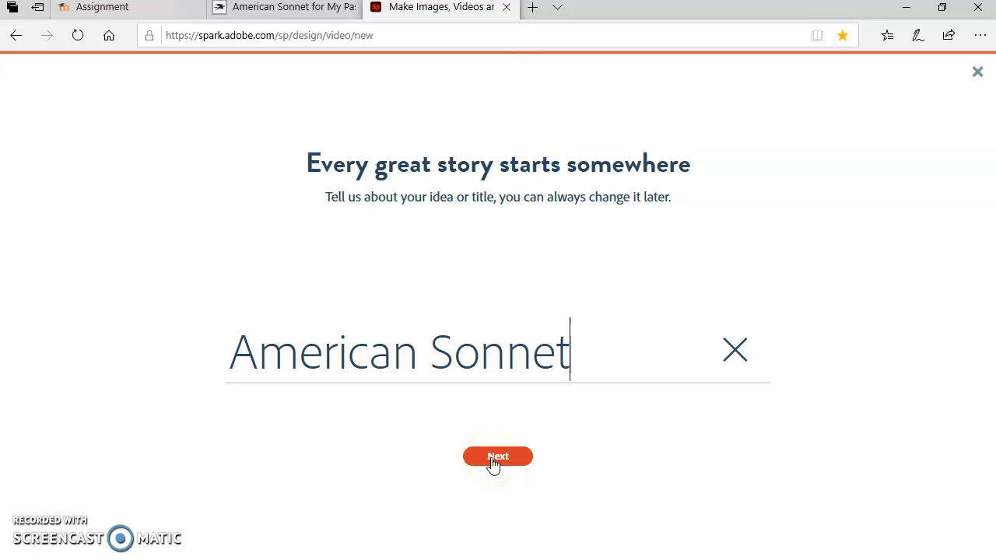
left_click(495, 457)
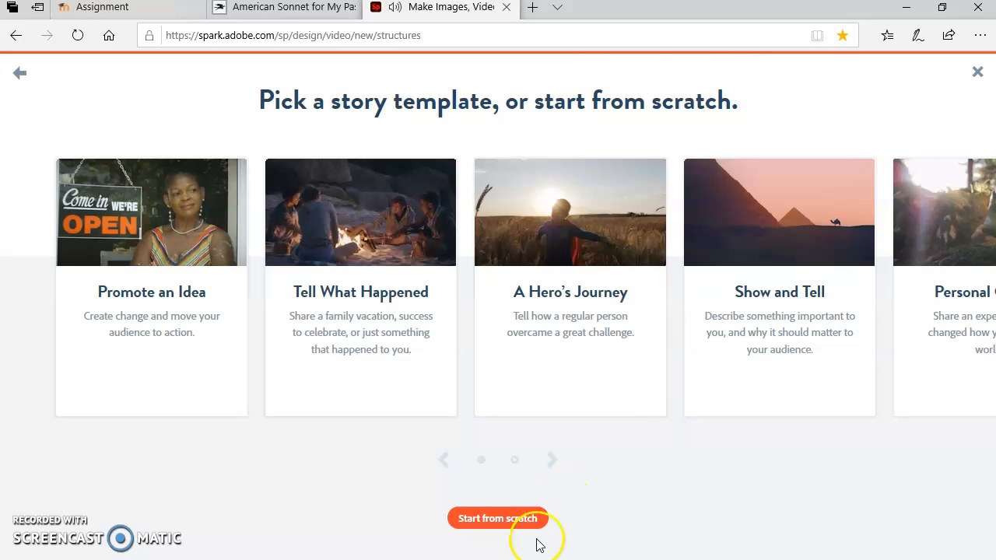
Step: Start the video from the Show and Tell story template and dismiss the quick tips tutorial
left_click(761, 245)
left_click(733, 285)
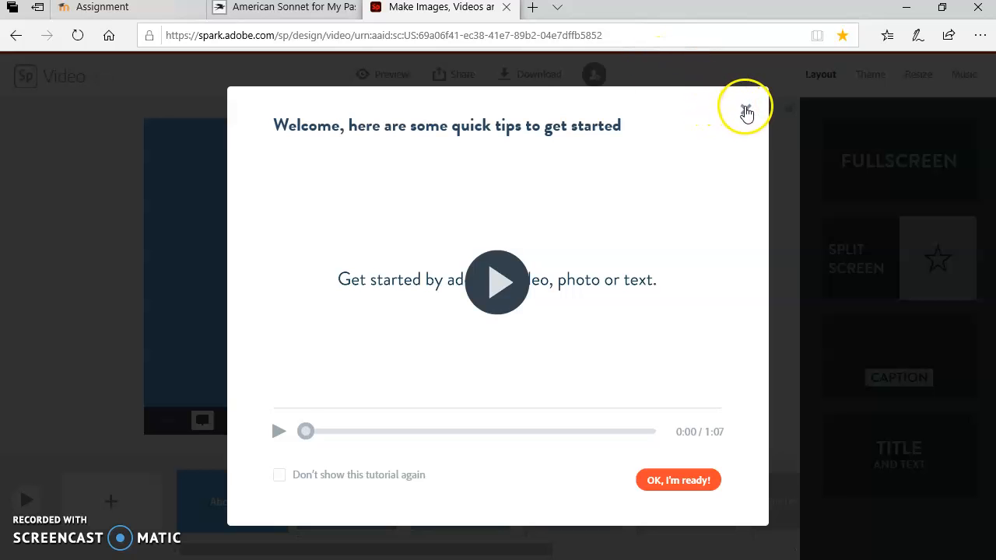
left_click(746, 110)
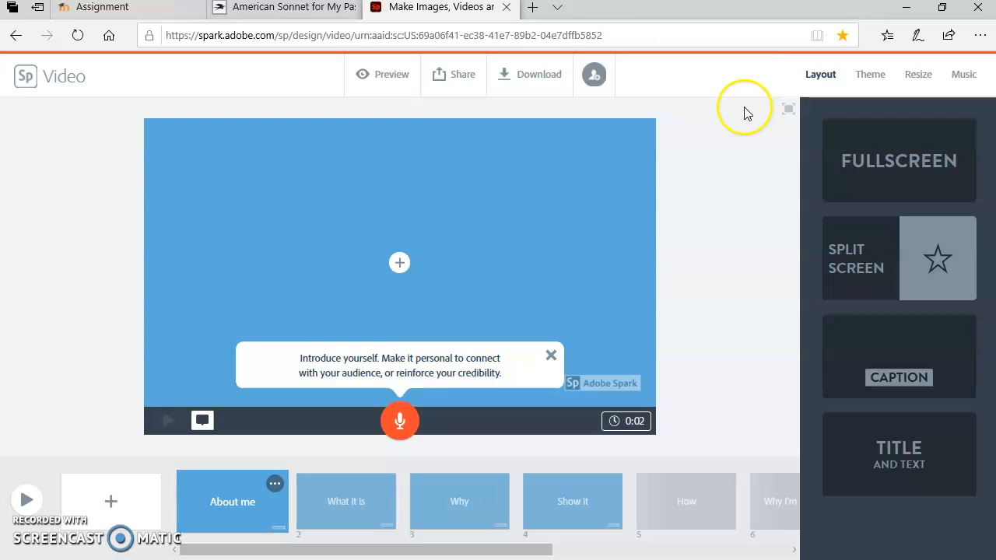
left_click(704, 119)
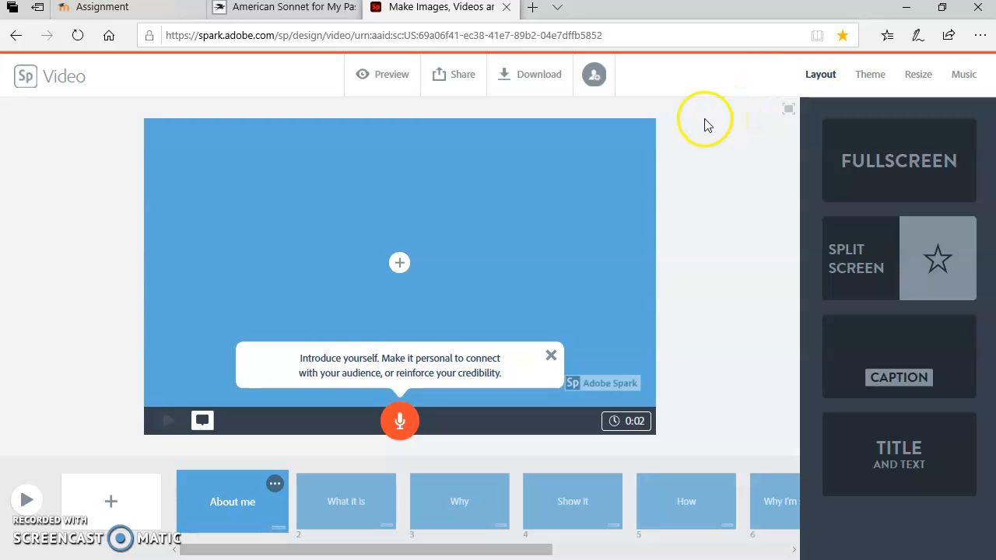
Step: Apply the Statement theme to the video and try its orange, teal and purple colour variants
left_click(868, 80)
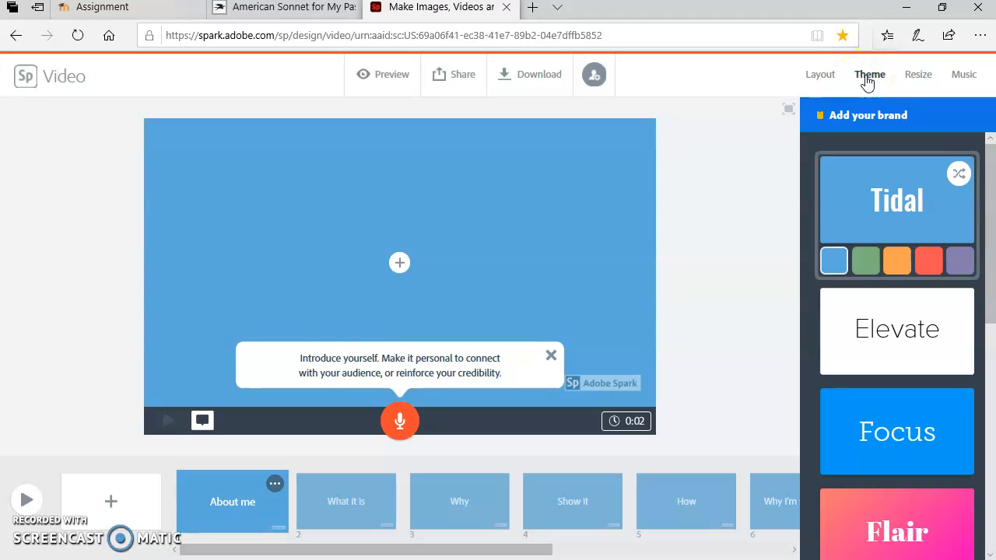
scroll(840, 334, "down", 4)
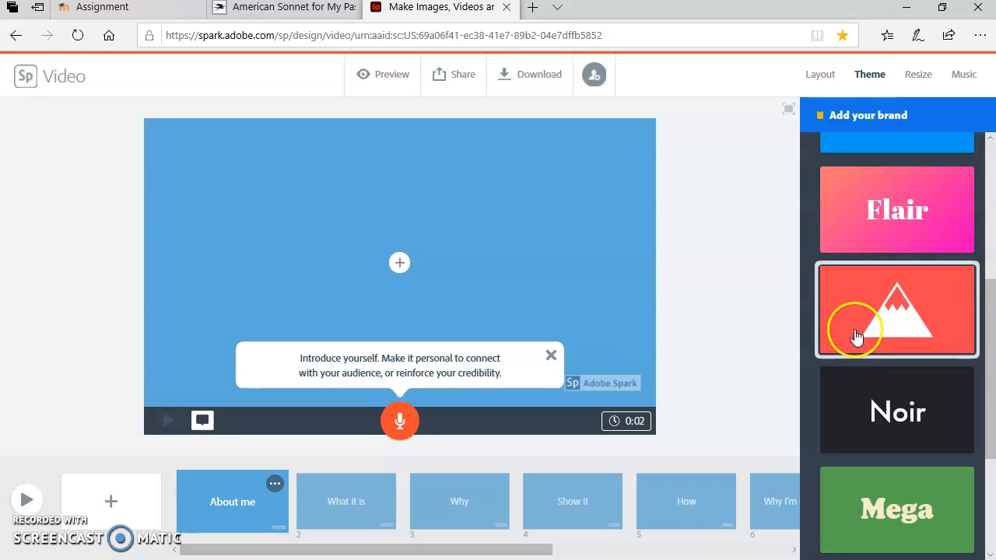
scroll(855, 336, "up", 1)
scroll(856, 336, "down", 4)
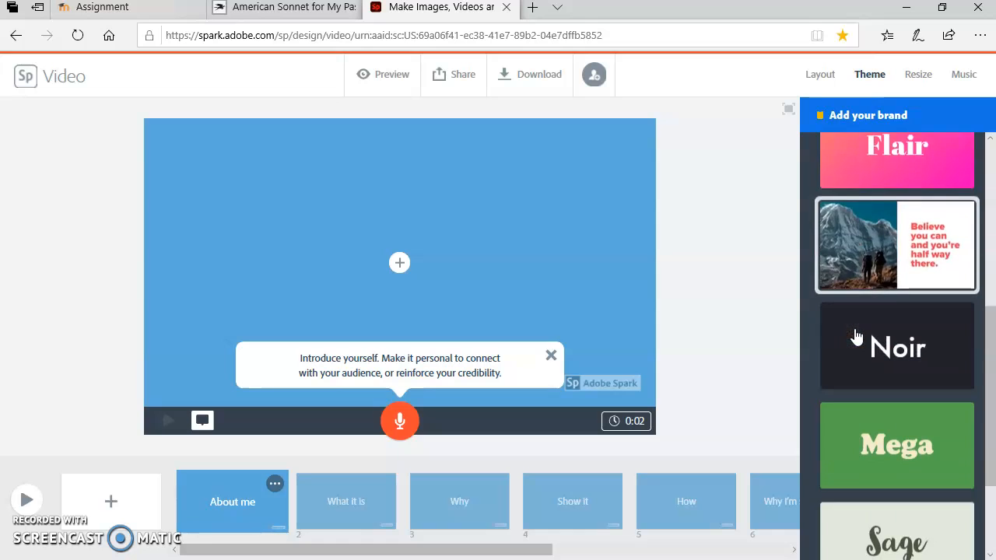
scroll(856, 336, "up", 2)
left_click(893, 248)
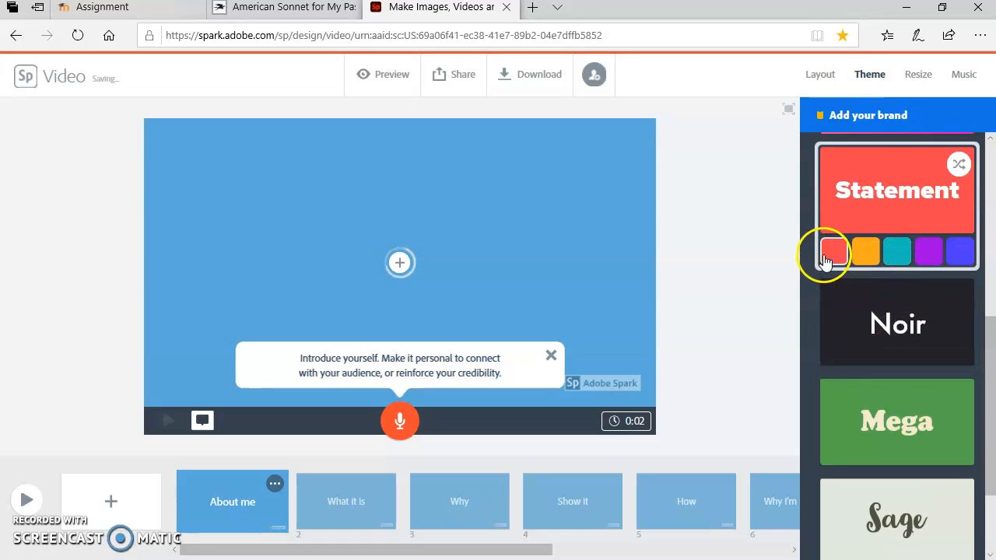
left_click(865, 250)
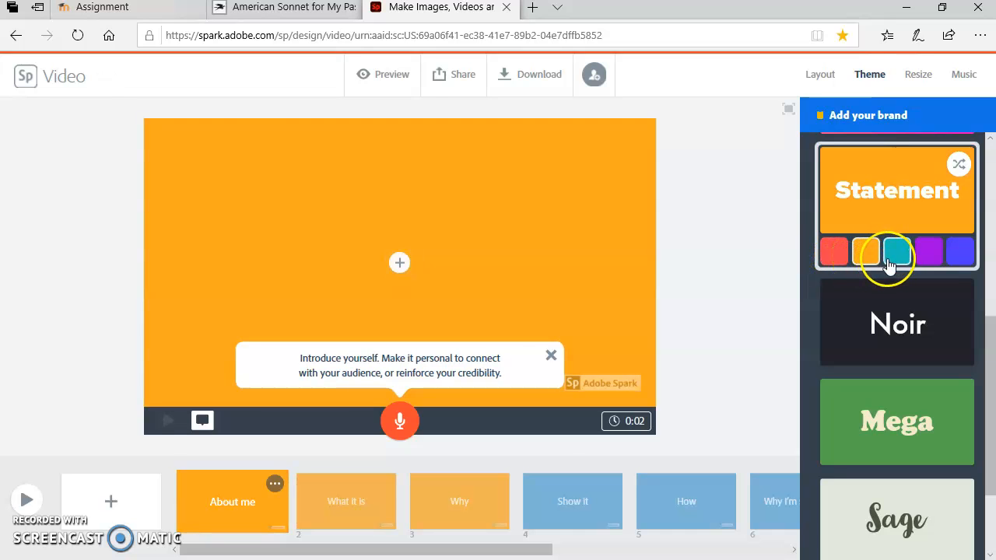
left_click(893, 256)
left_click(927, 253)
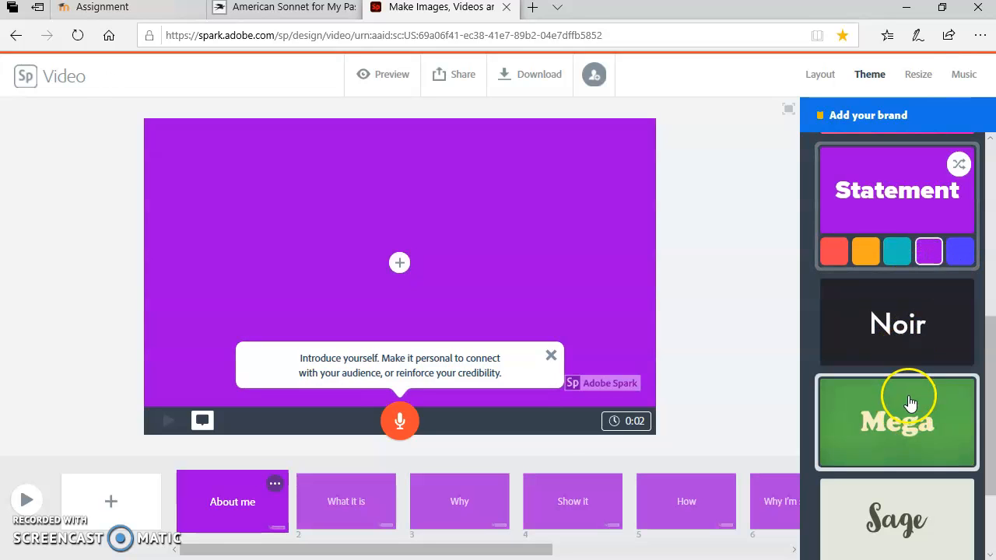
Step: Try the Mega theme on the video in its dark red and navy colour variants
scroll(902, 389, "down", 2)
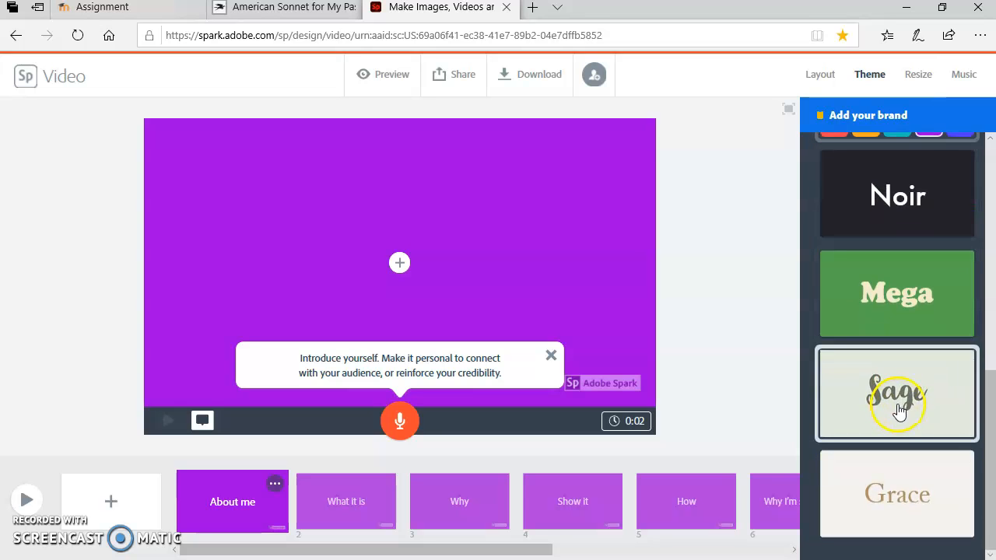
scroll(901, 405, "up", 1)
left_click(903, 383)
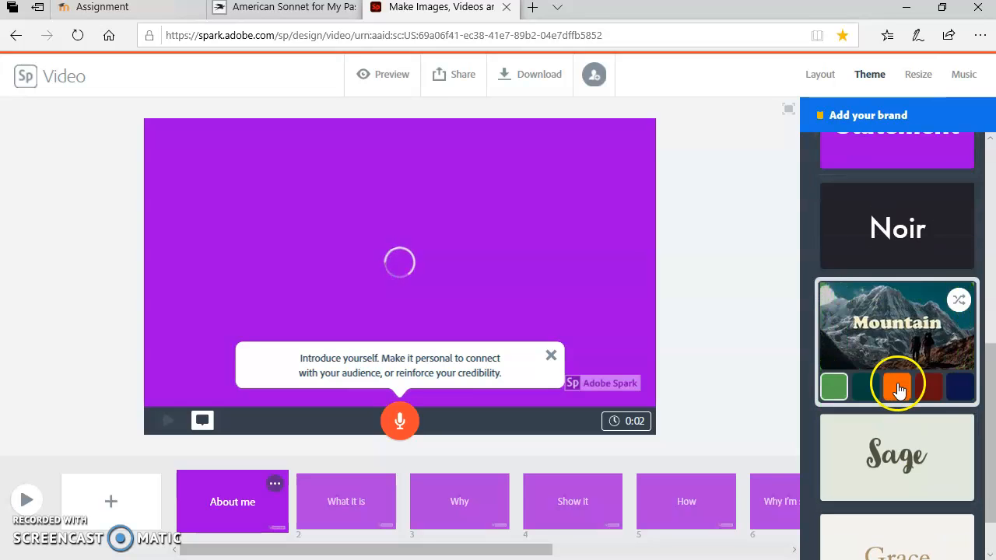
left_click(935, 389)
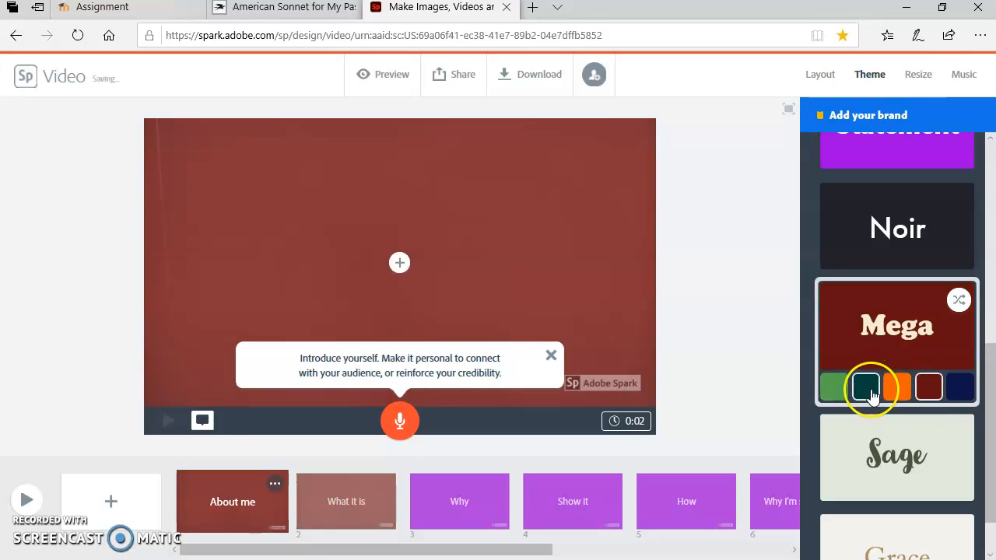
left_click(960, 387)
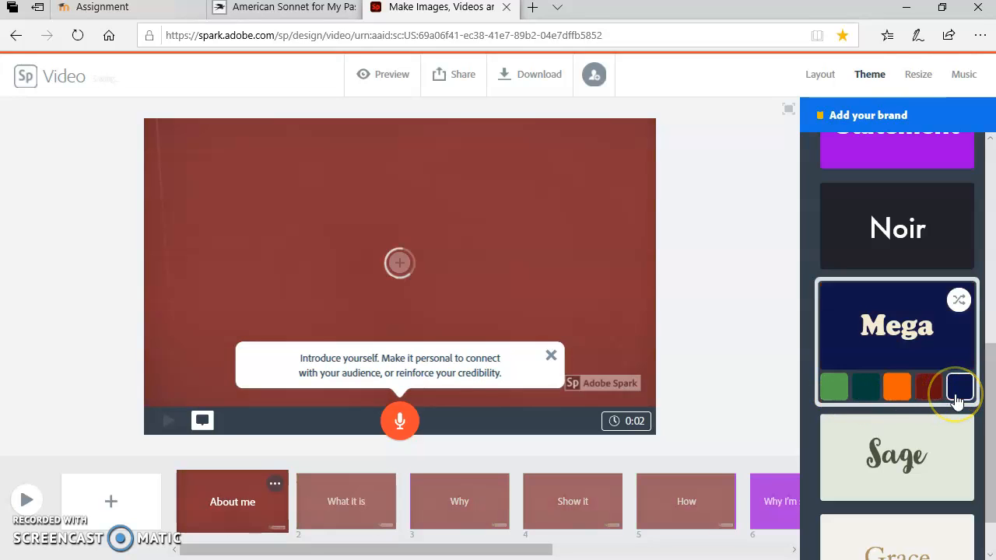
Step: Apply the Statement theme to the video in its red colour variant
scroll(934, 389, "up", 3)
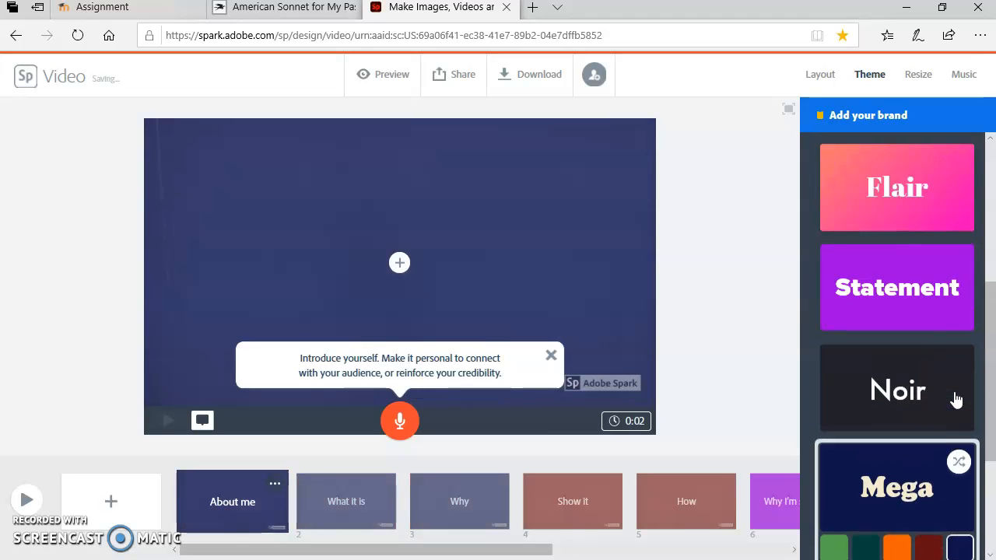
left_click(903, 355)
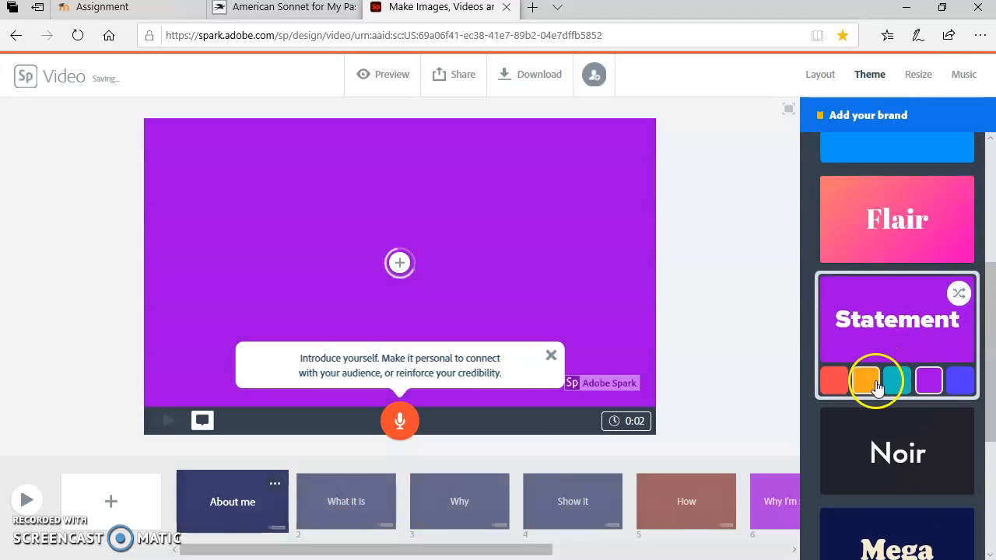
left_click(833, 381)
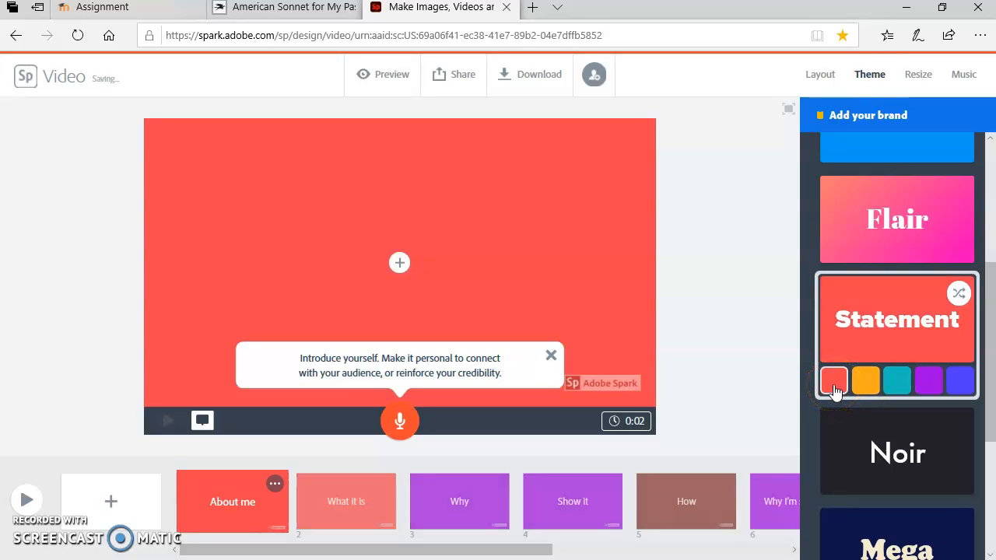
Step: Add a text element to the first slide and paste the full copied poem title, beginning "American Sonnet for My Past and Future Assassin"
left_click(400, 266)
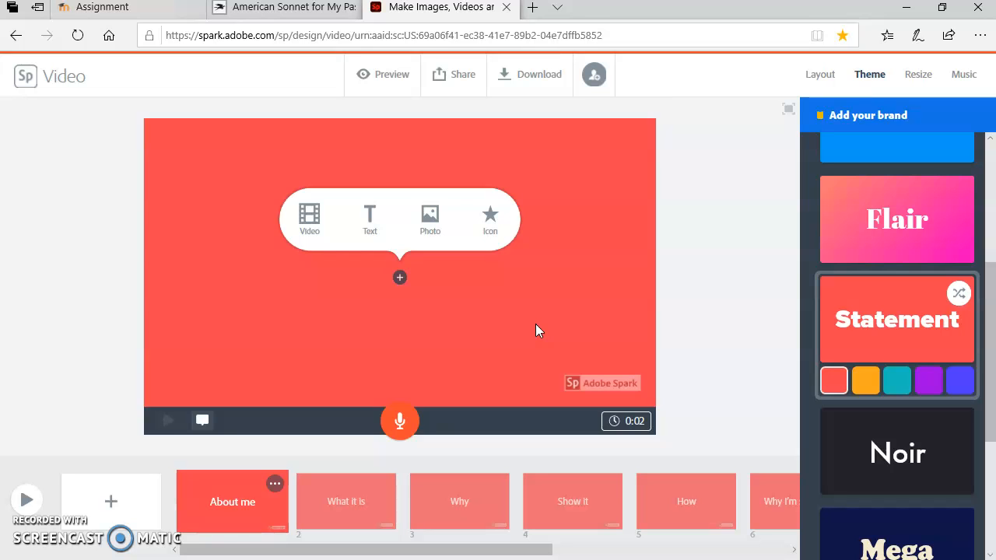
left_click(371, 226)
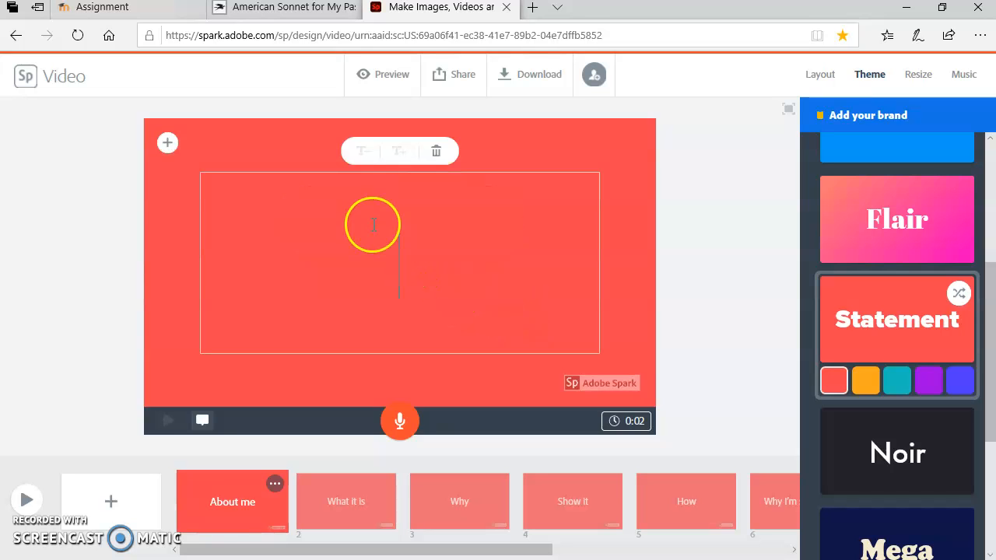
right_click(415, 252)
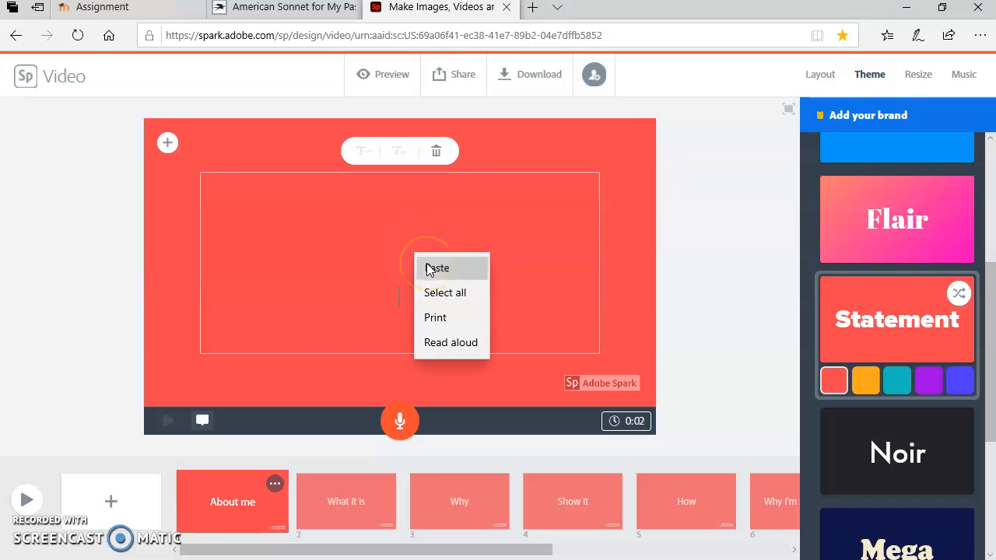
left_click(436, 268)
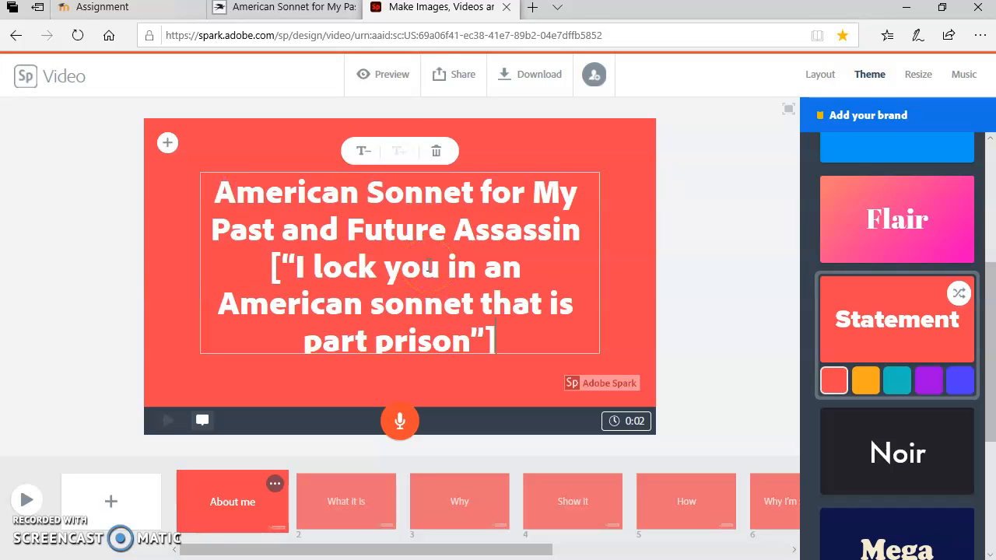
Step: Reduce the poem title's text size on the first slide, trying both smaller and larger sizes
left_click(364, 153)
left_click(397, 152)
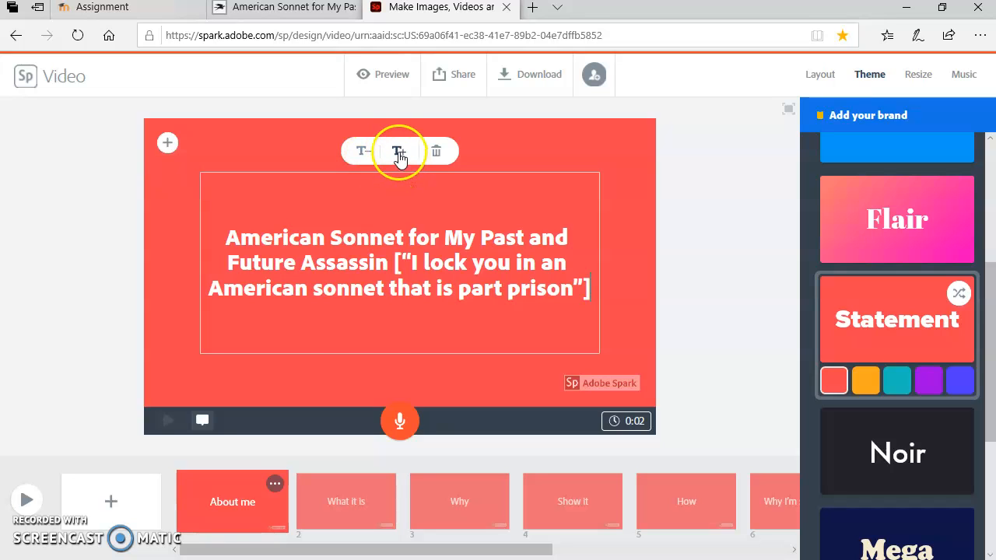
left_click(397, 154)
left_click(363, 152)
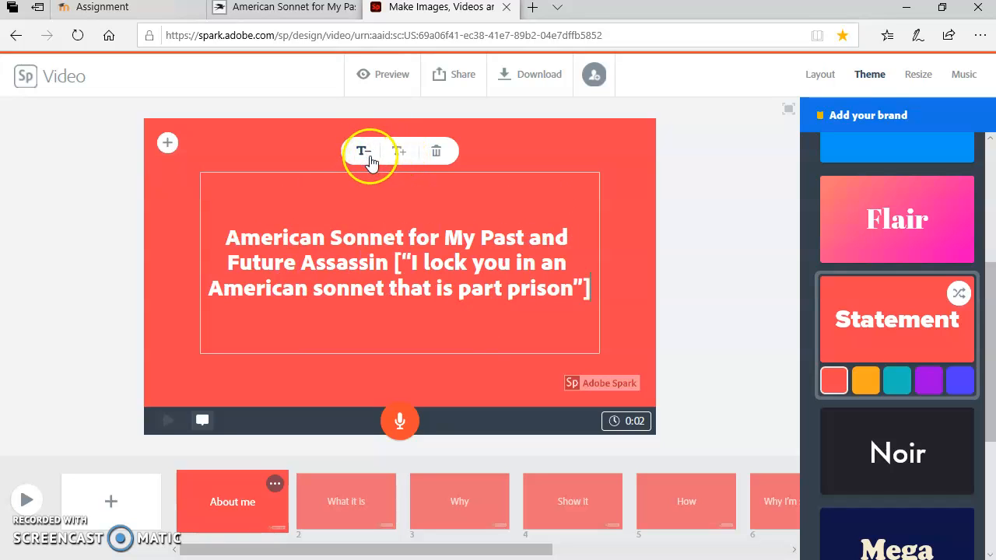
left_click(365, 153)
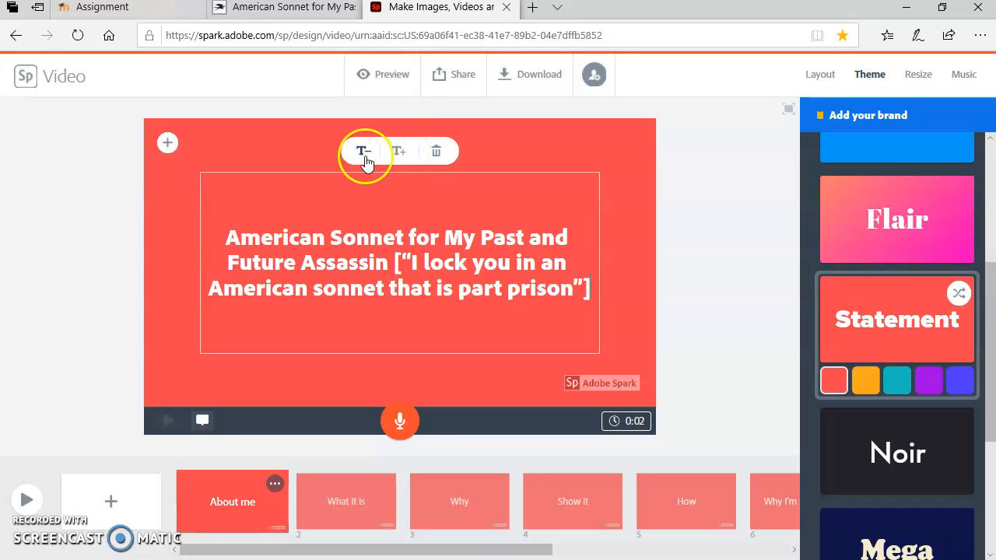
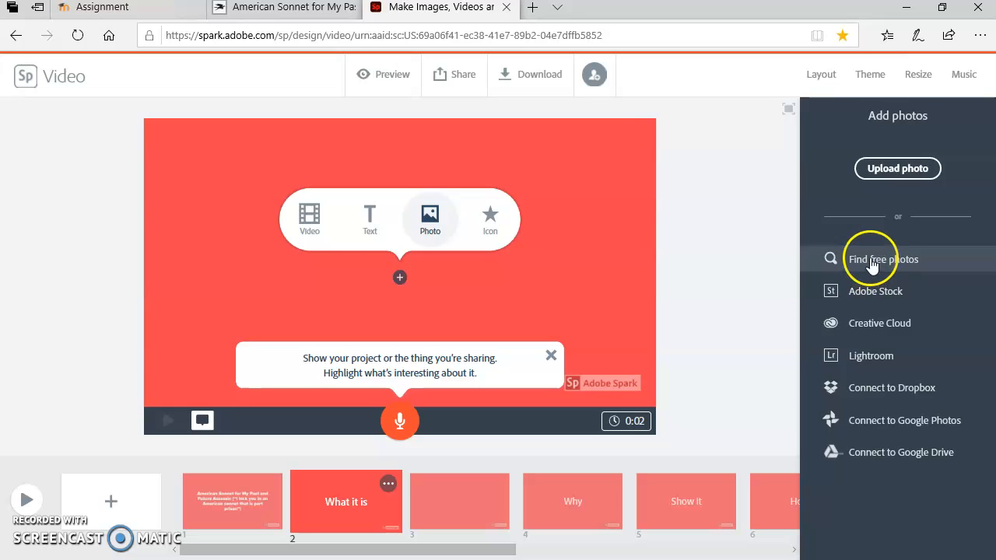
Step: Search the free photos for "prison" and place the photo of light streaming through a barred window on slide 2
left_click(855, 150)
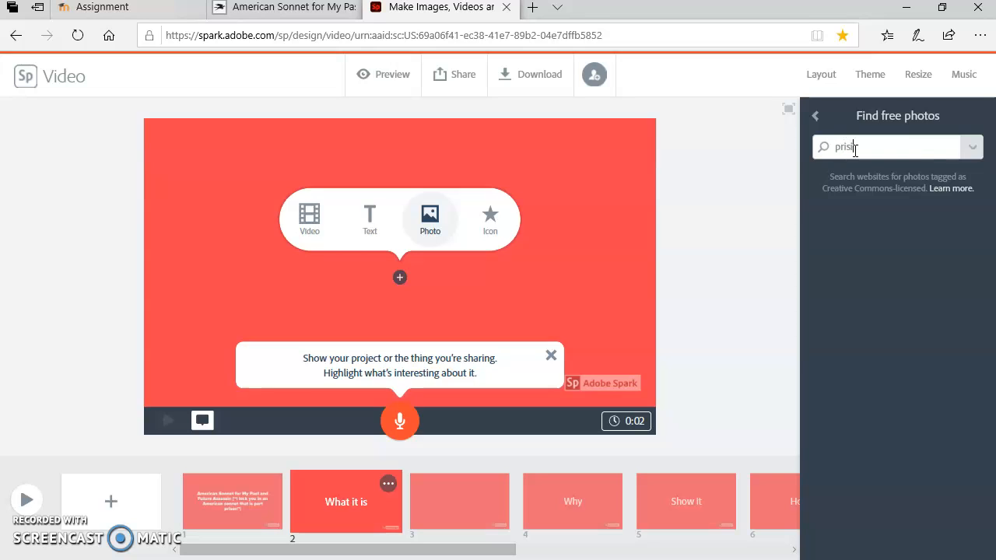
left_click(953, 150)
key("Return")
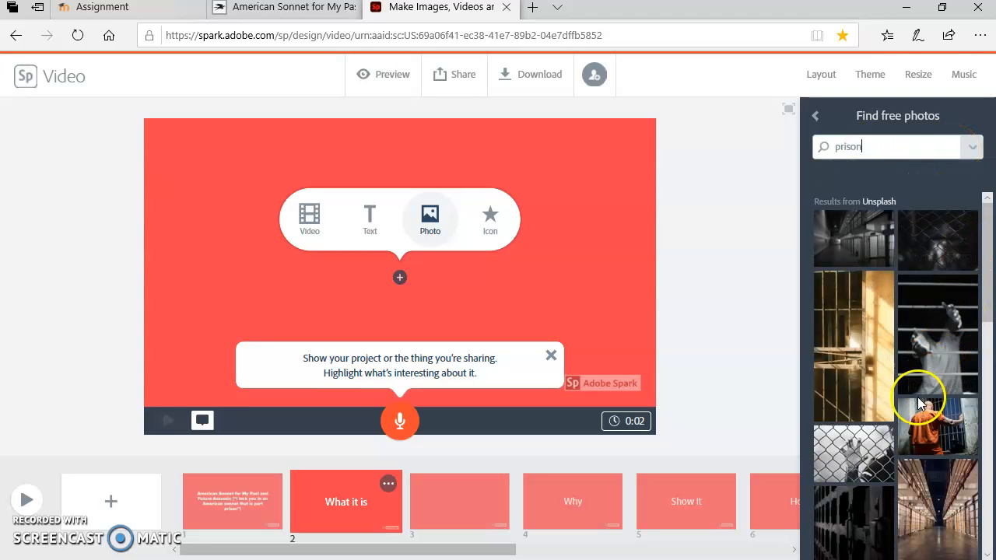
scroll(917, 405, "down", 3)
scroll(914, 428, "down", 2)
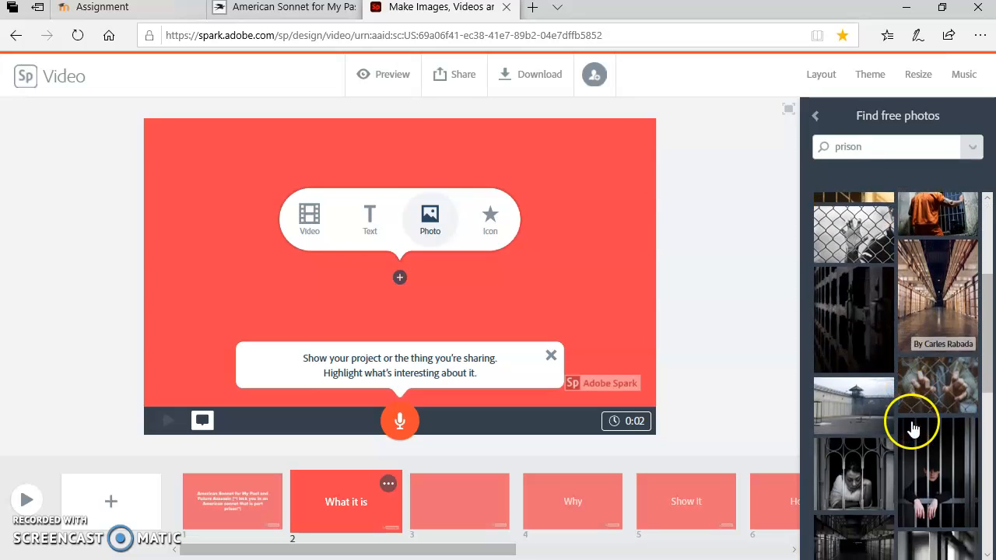
scroll(895, 451, "down", 5)
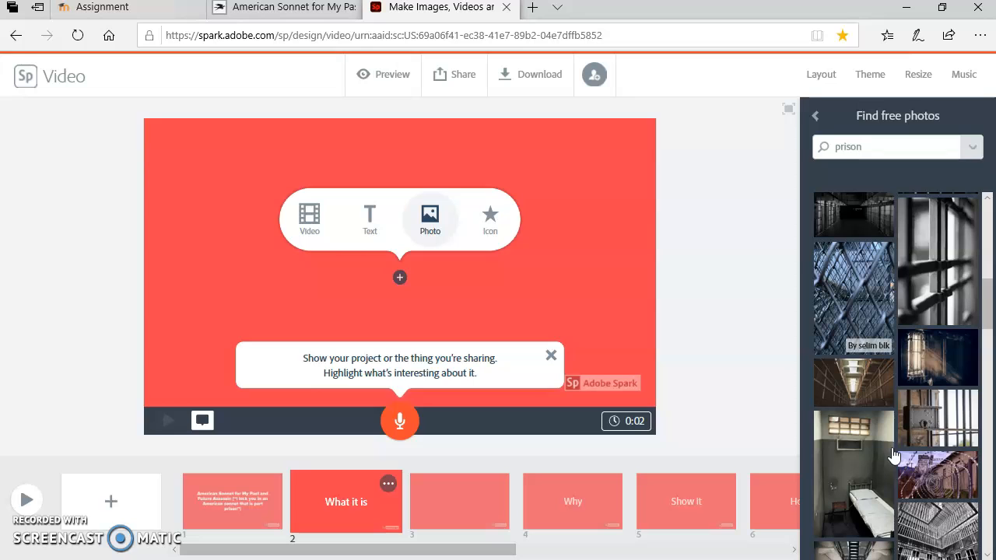
left_click(930, 362)
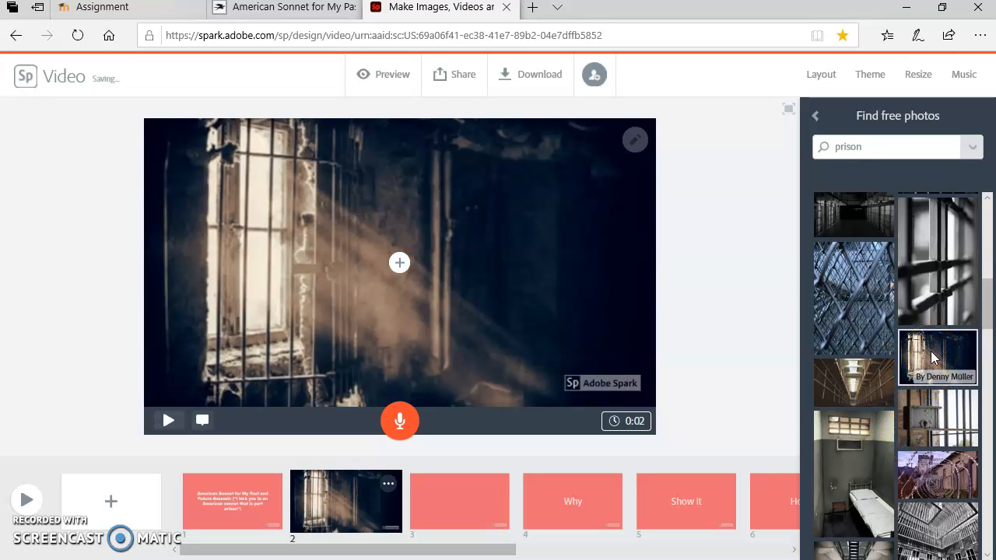
Step: Replace slide 2's background with the photo looking down a long prison cell-block corridor
left_click(399, 264)
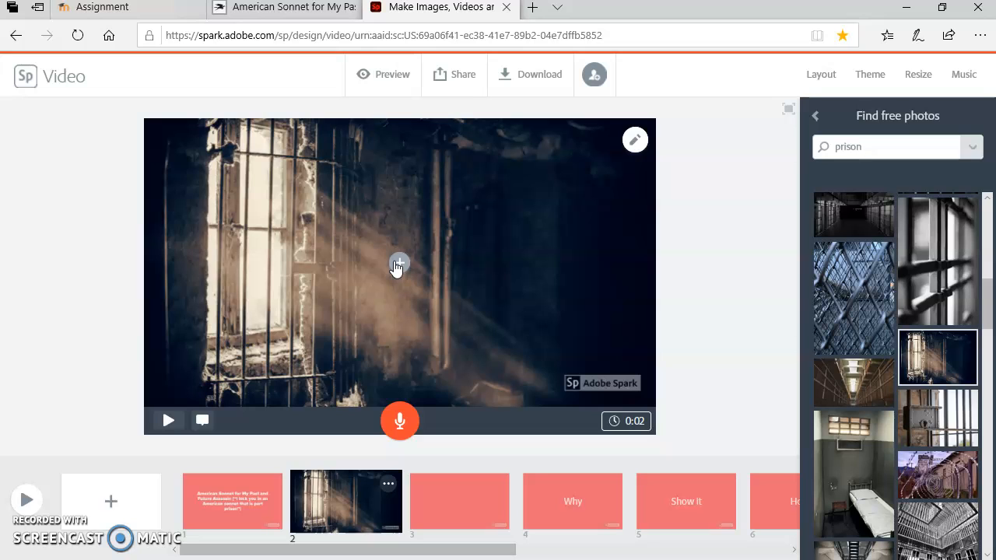
left_click(850, 380)
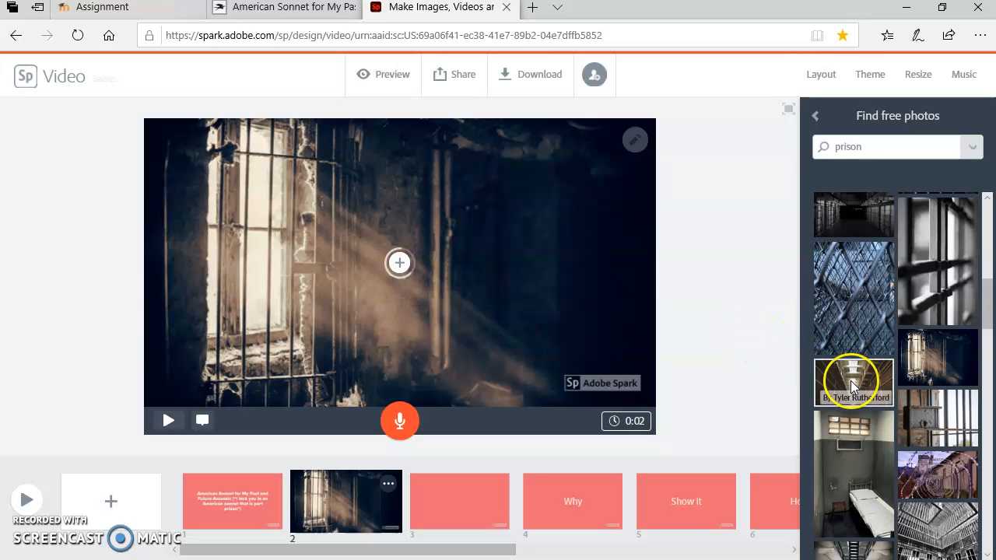
left_click(853, 381)
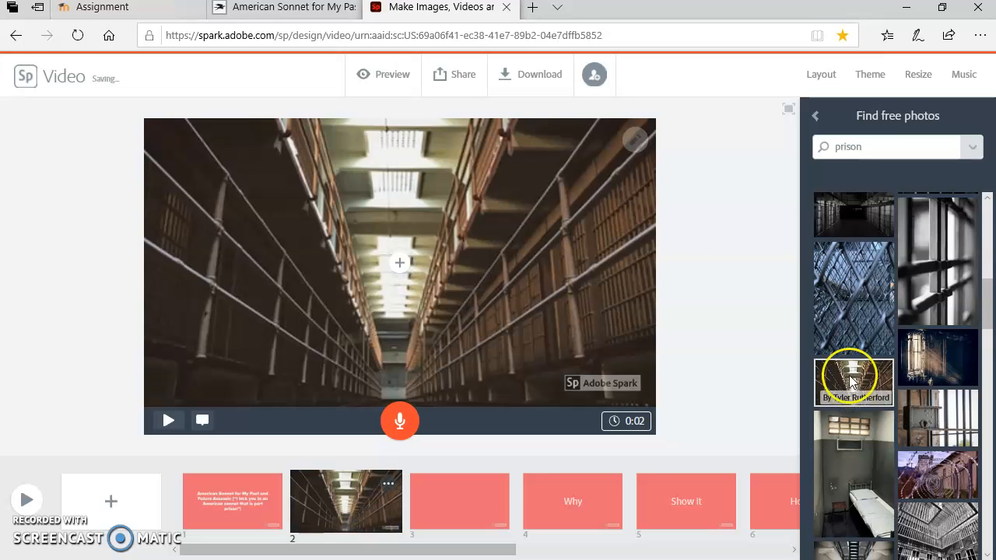
left_click(608, 216)
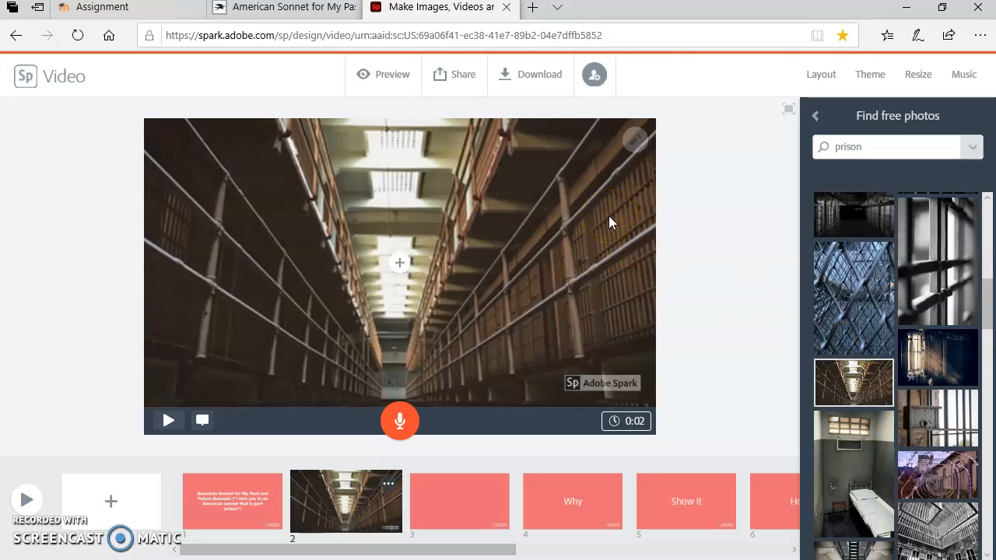
Step: Copy the poem's first line, "I lock you in an American sonnet that is part prison," from the Poetry Foundation page
left_click(284, 7)
left_click(459, 346)
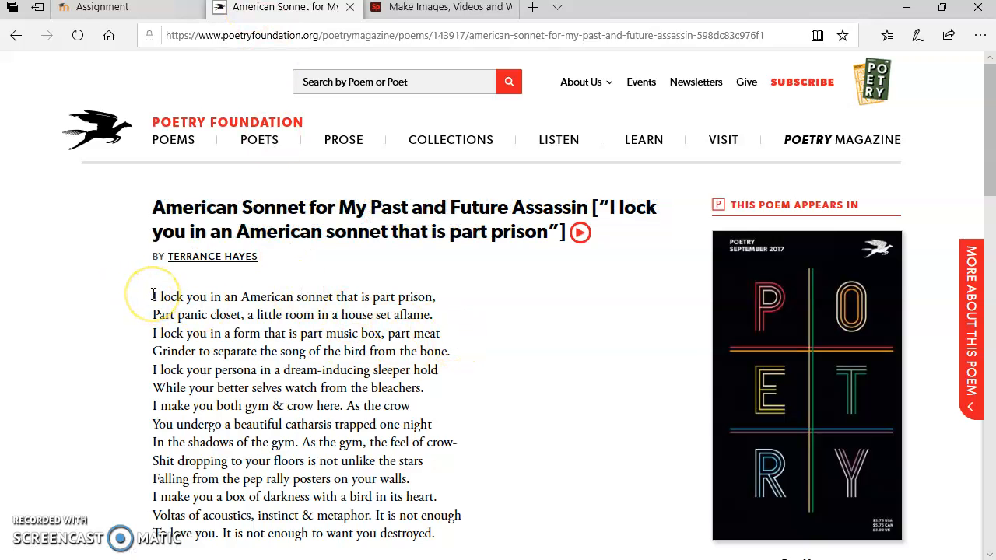
left_click_drag(153, 294, 438, 300)
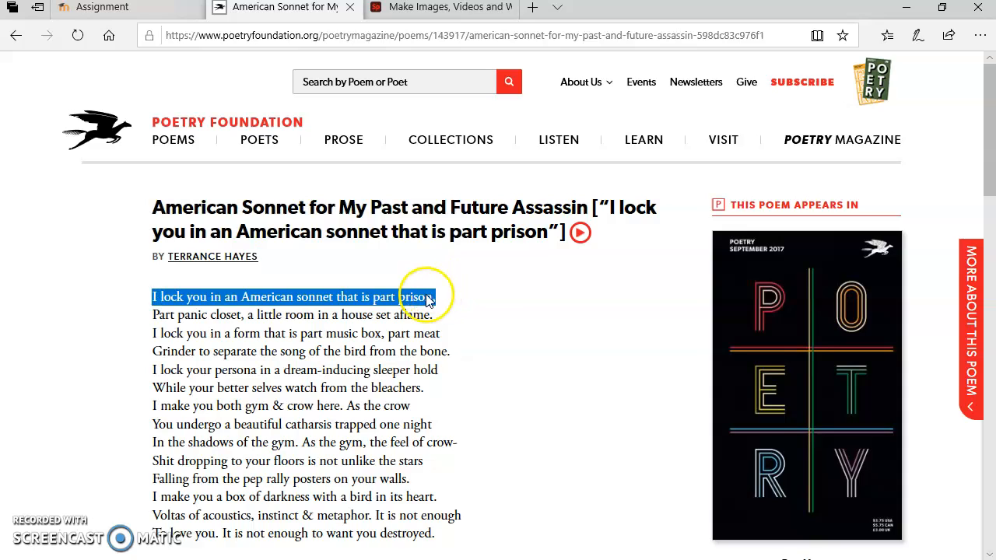
right_click(438, 299)
left_click(445, 310)
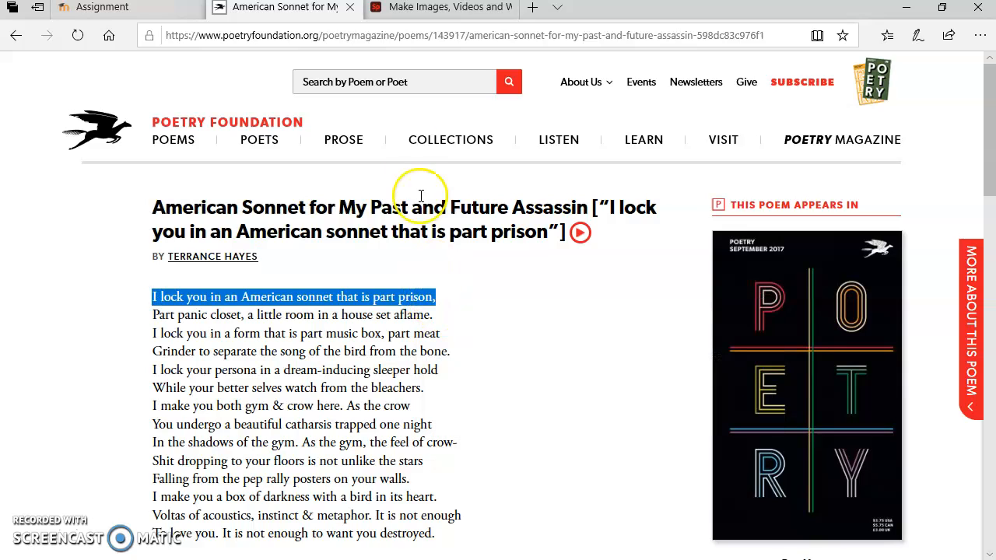
Step: Return to the Adobe Spark video and add a text element with the copied poem line over slide 2's photo
left_click(413, 8)
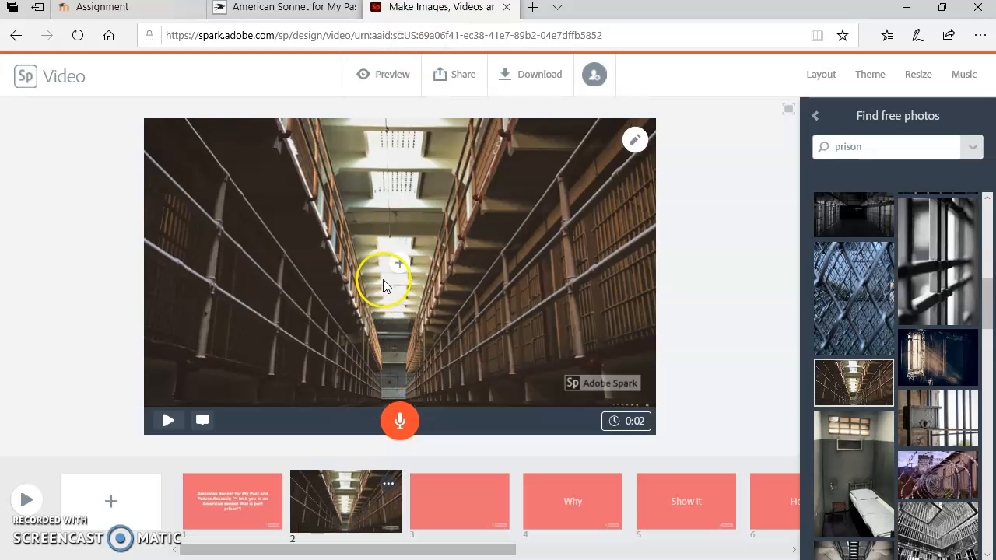
left_click(398, 264)
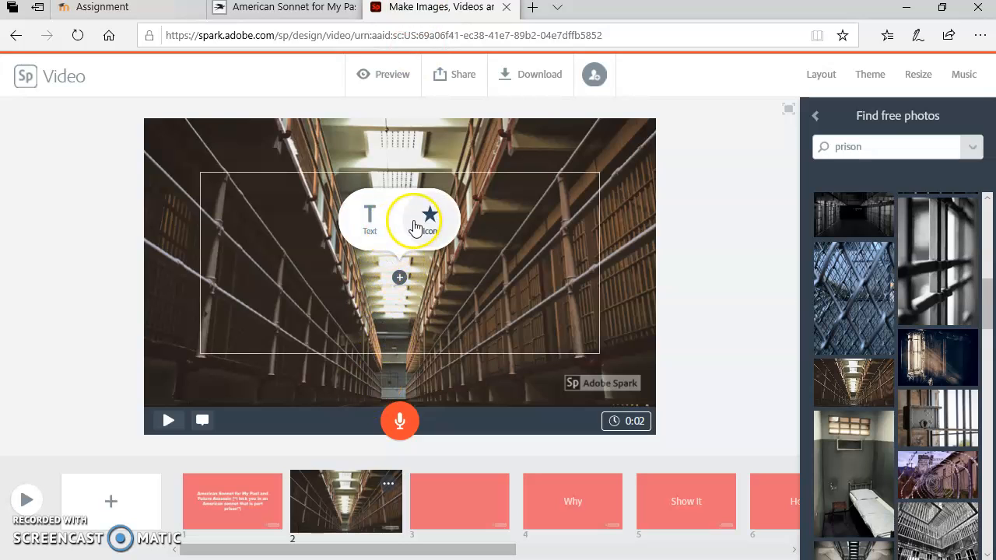
left_click(372, 222)
right_click(400, 261)
right_click(400, 262)
left_click(418, 271)
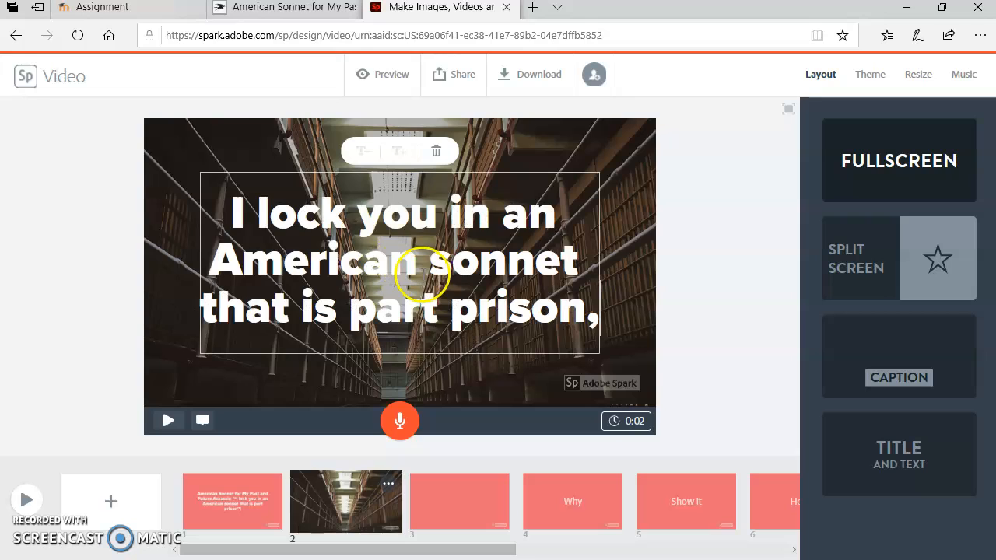
Step: Reduce the poem line's text size by one step and record a voice narration for slide 2
left_click(361, 153)
left_click(441, 395)
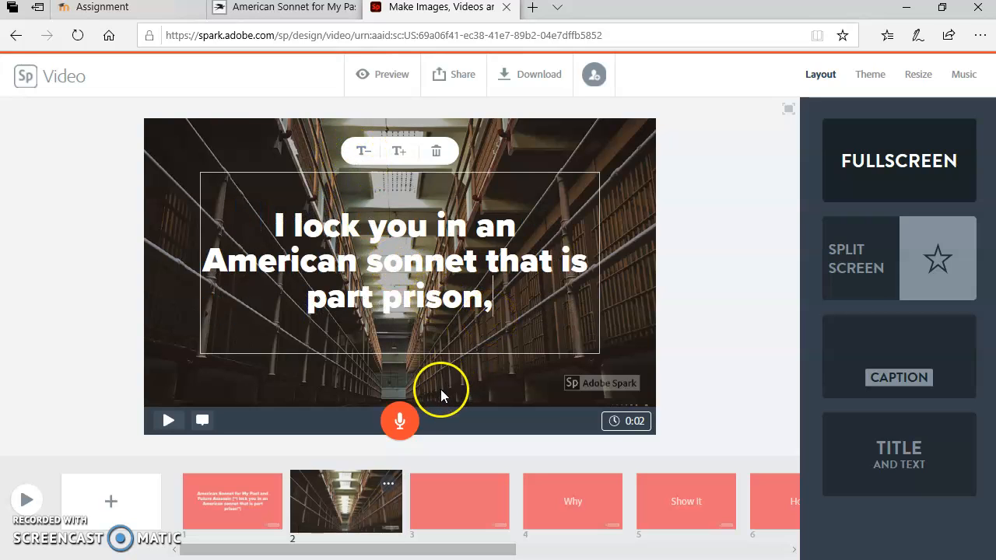
left_click(400, 425)
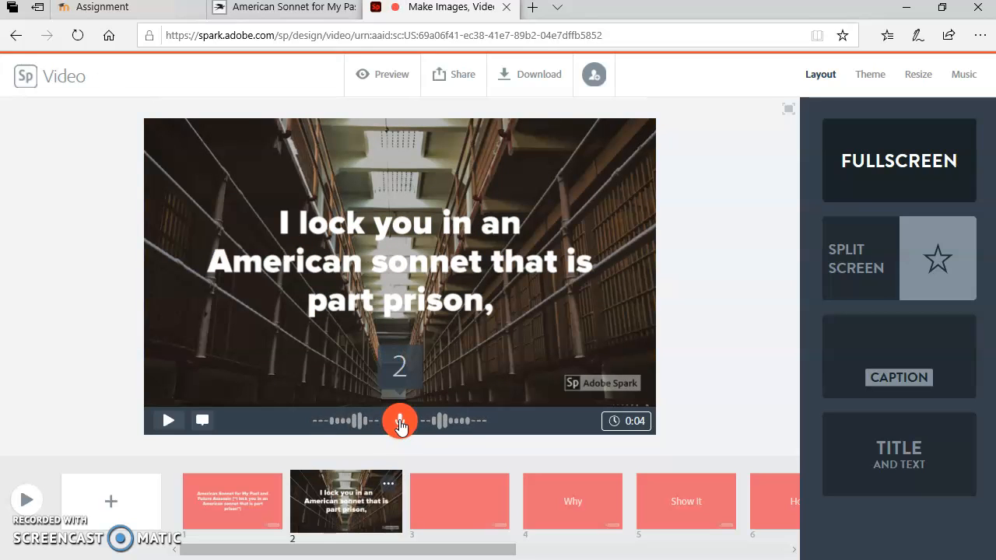
left_click_drag(400, 424, 402, 423)
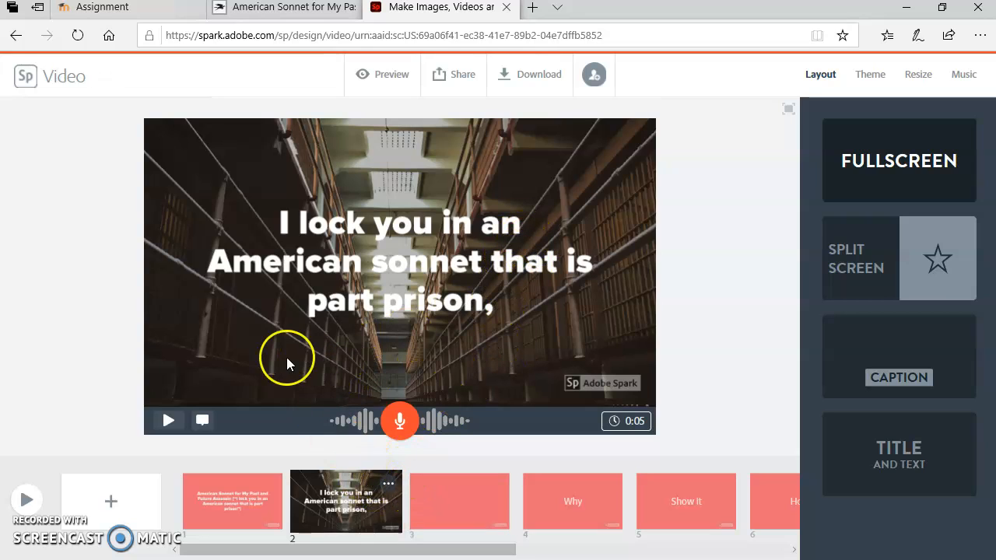
Step: Apply the Split Screen layout to the empty slide 3
left_click(472, 507)
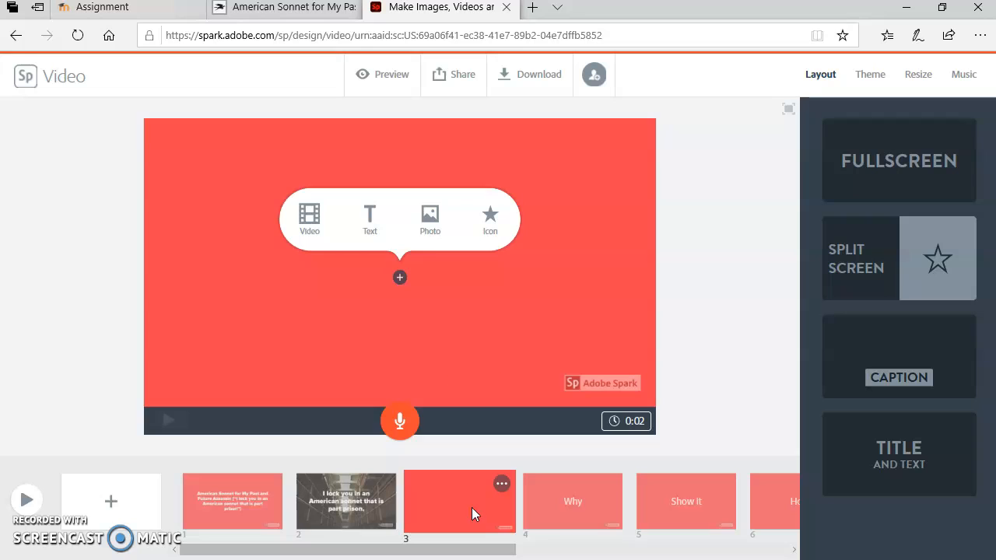
left_click(438, 225)
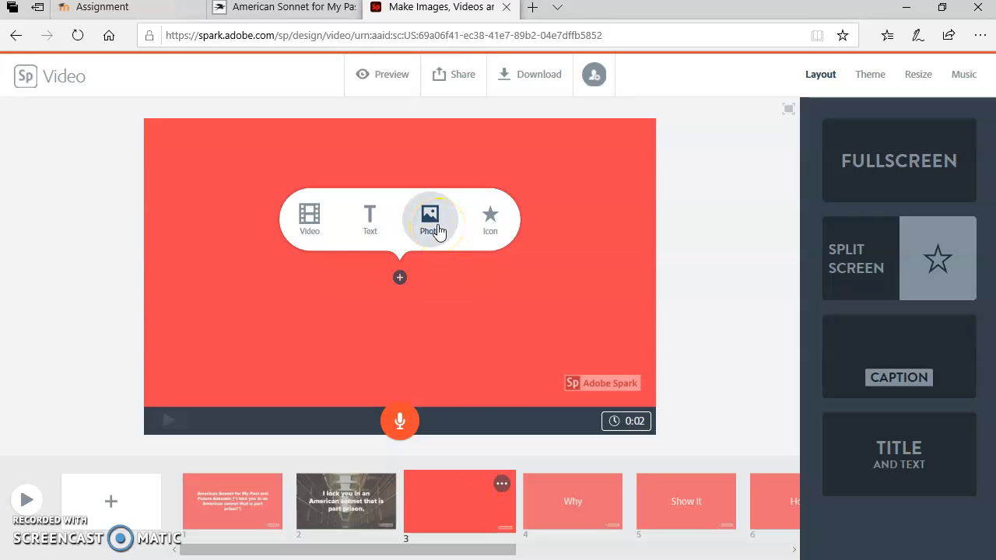
left_click(368, 221)
left_click(438, 227)
left_click(862, 290)
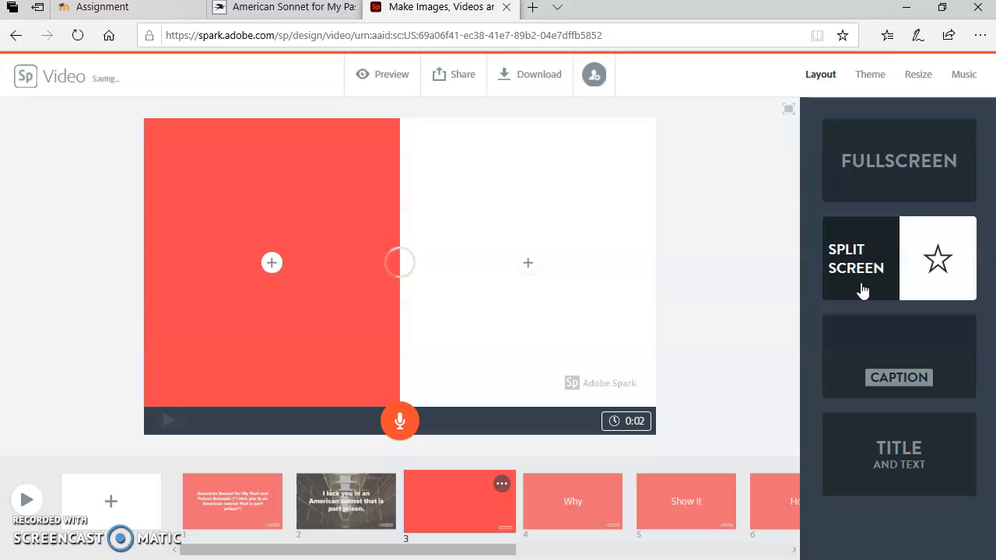
Step: Upload the "music box" picture from the Sonnet folder into the left half of slide 3
left_click(242, 377)
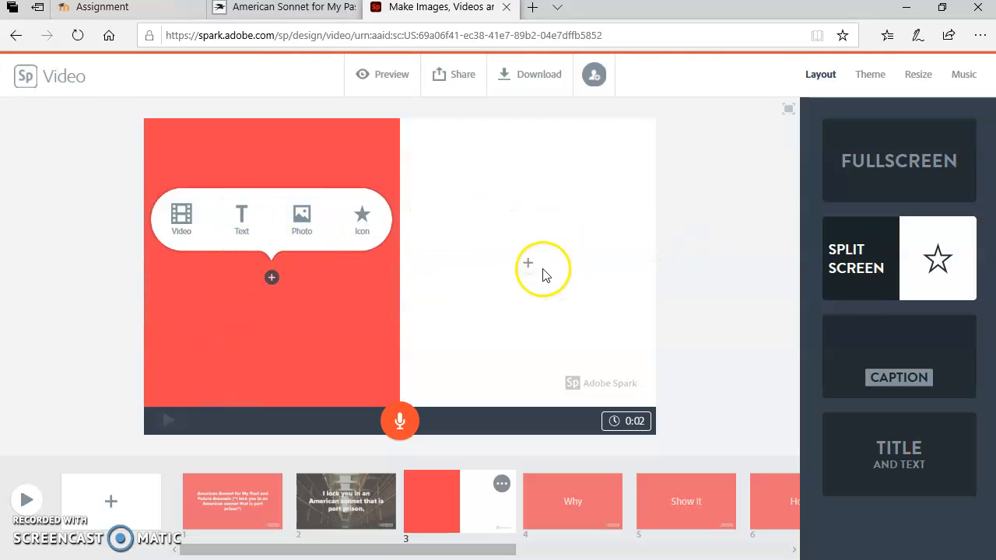
mouse_move(527, 268)
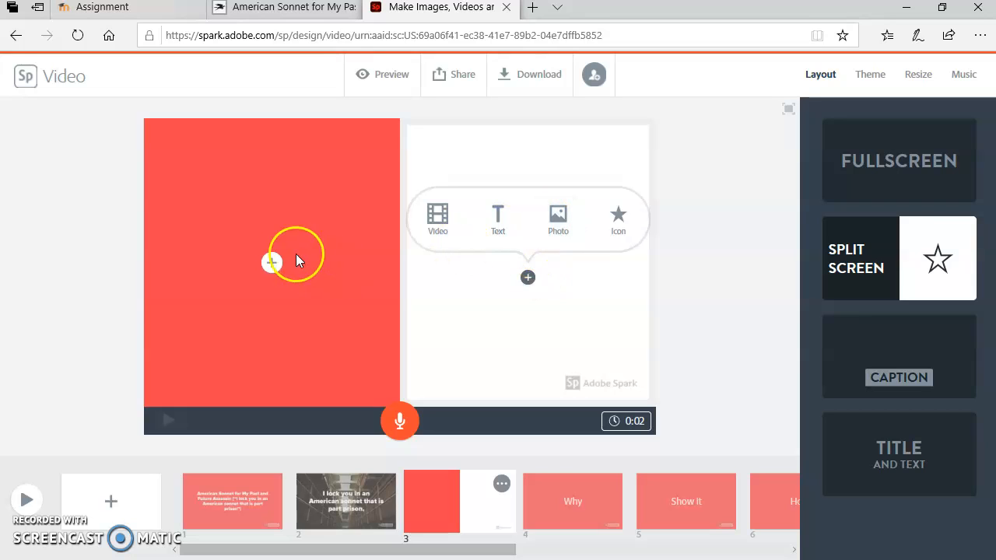
mouse_move(269, 261)
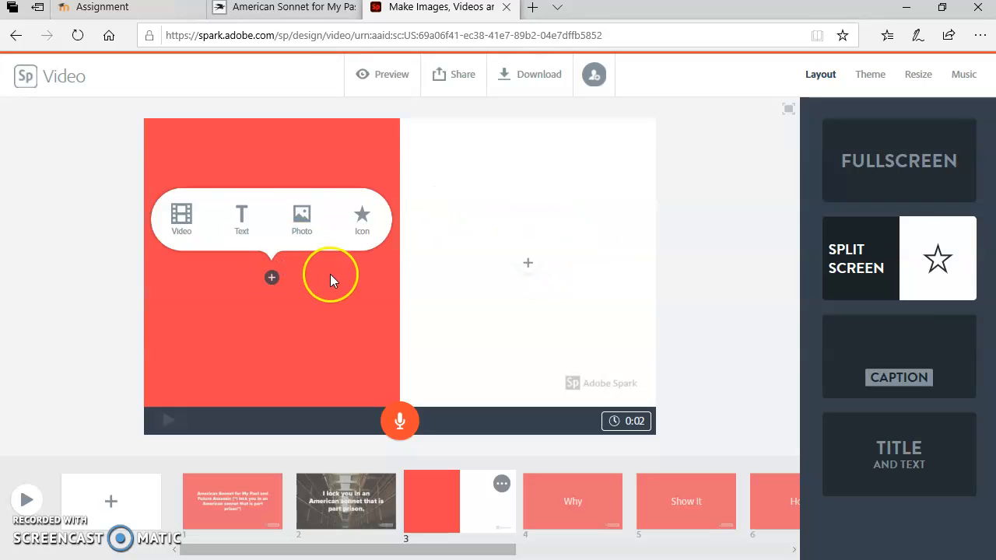
left_click(302, 216)
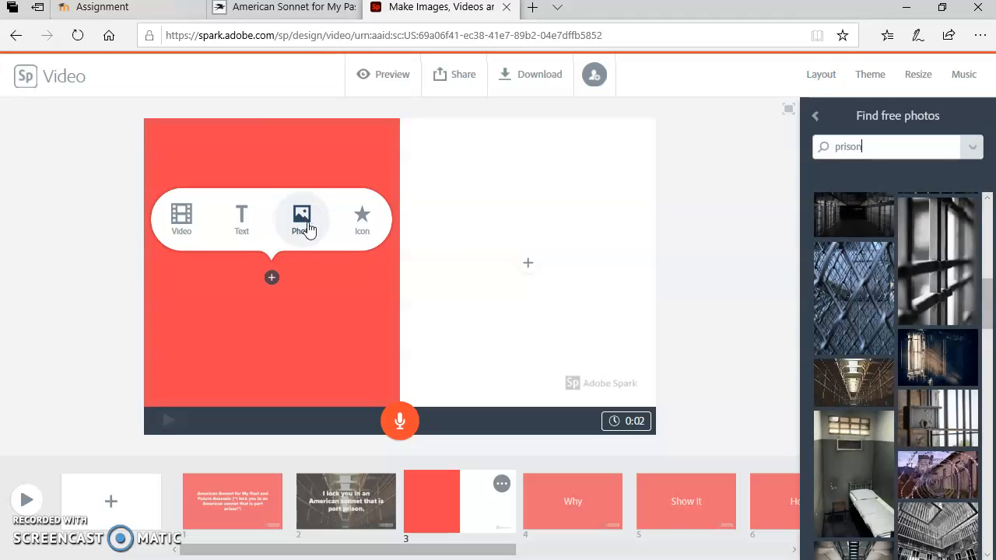
left_click(816, 119)
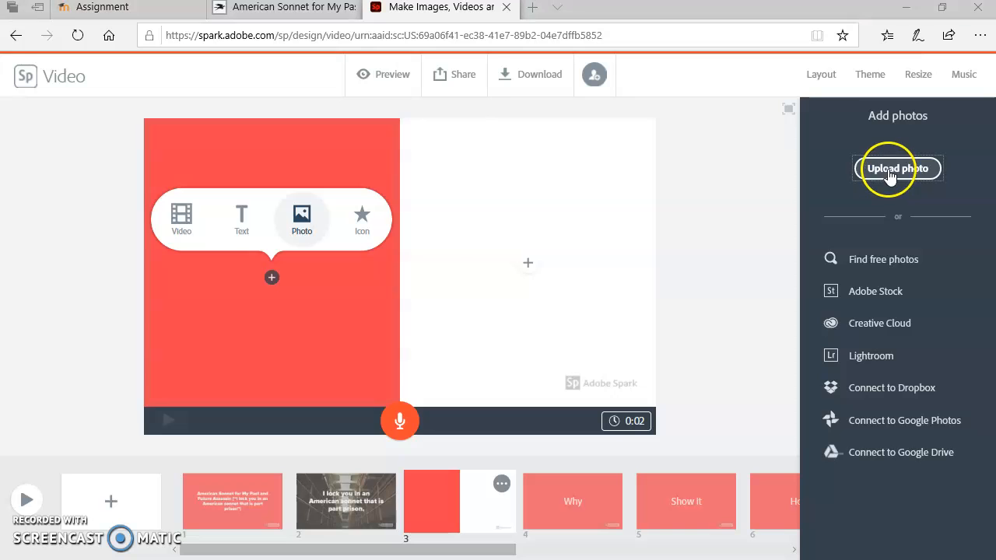
left_click(889, 171)
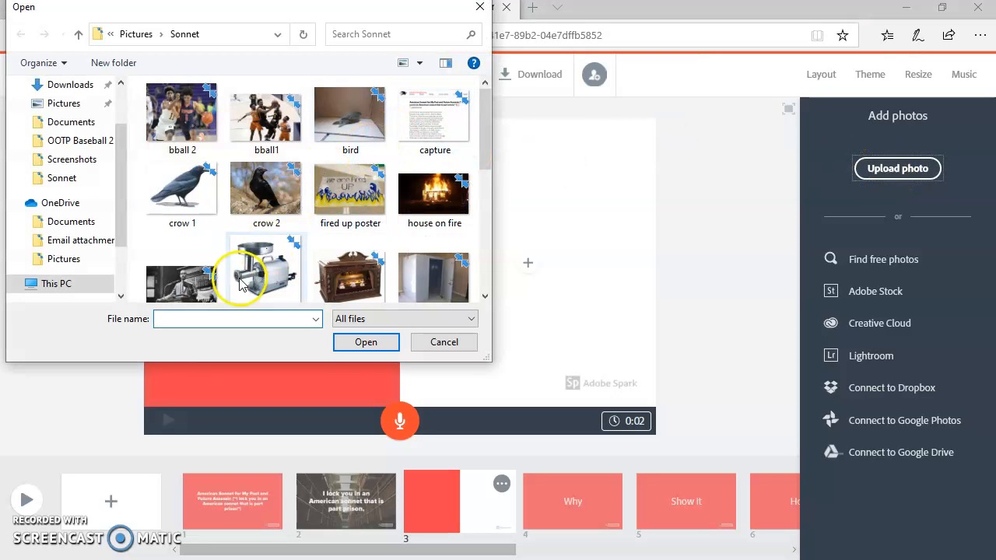
left_click(259, 182)
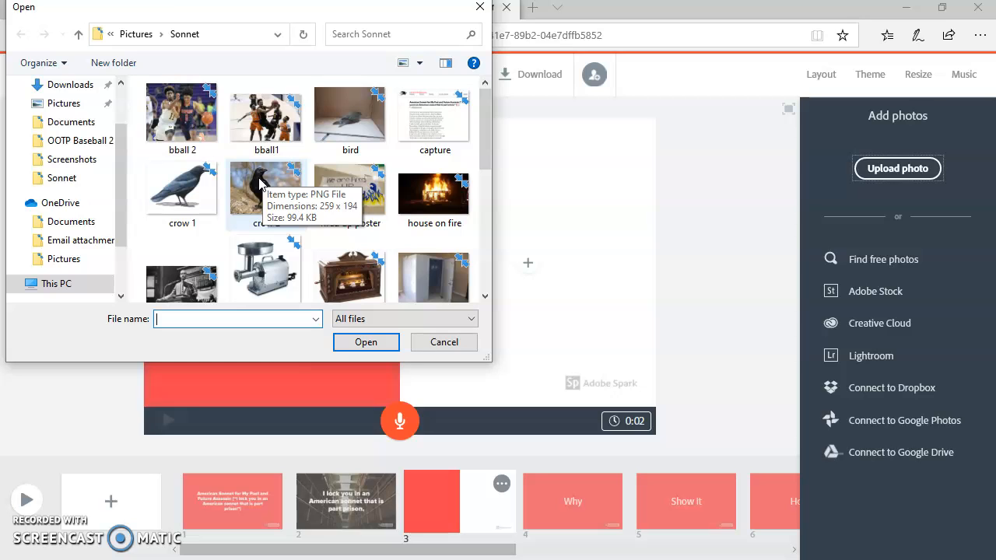
left_click(408, 179)
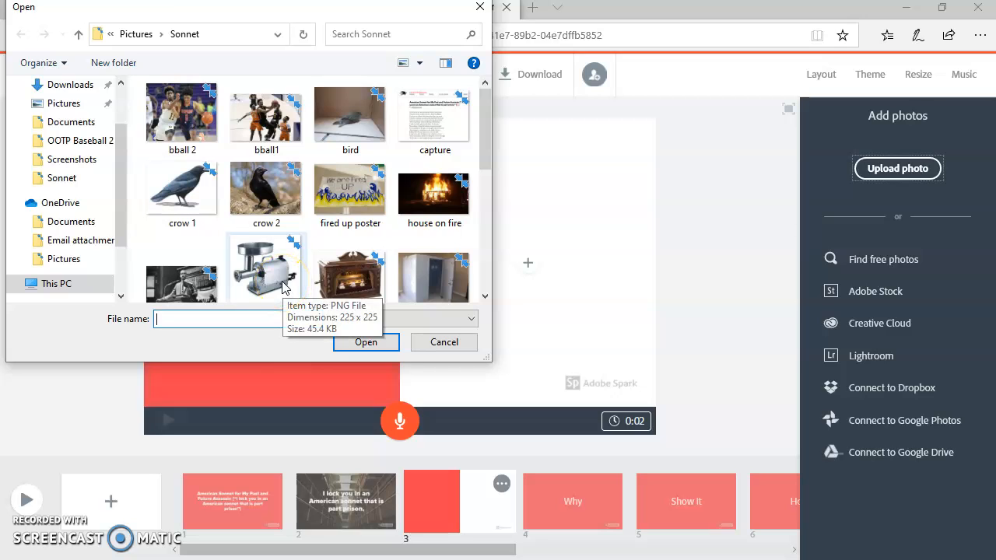
left_click(344, 273)
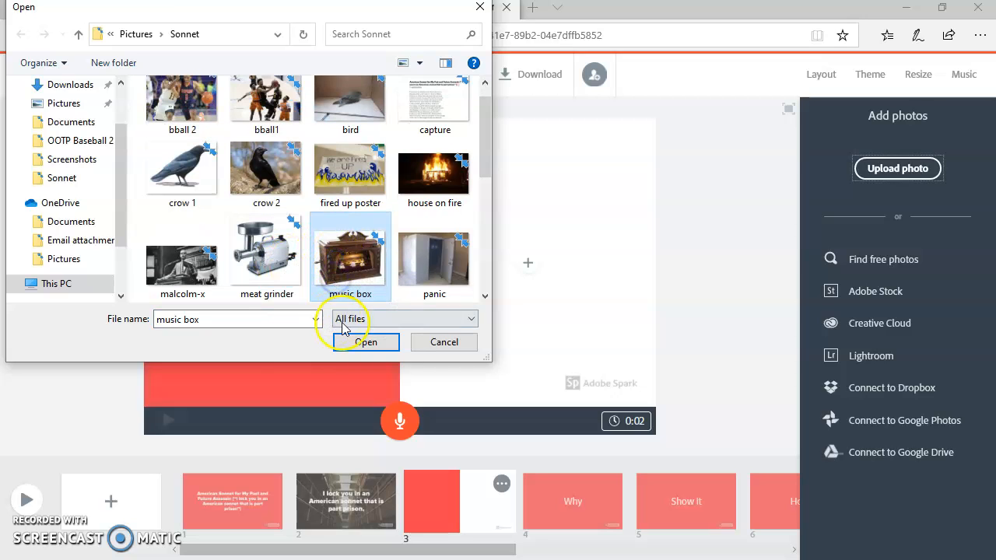
left_click(364, 342)
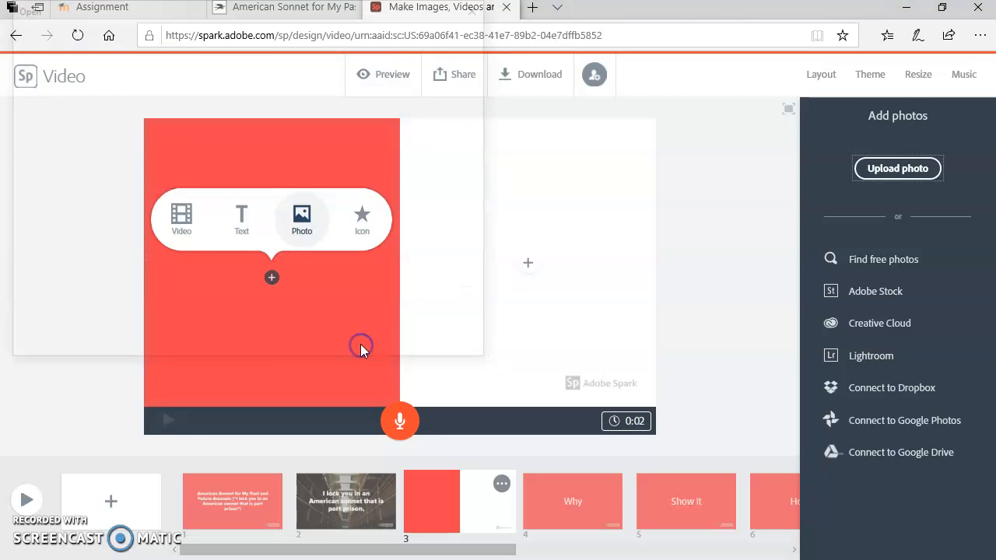
Step: Upload the "meat grinder" picture from the Sonnet folder into the right half of slide 3
left_click(528, 266)
left_click(553, 225)
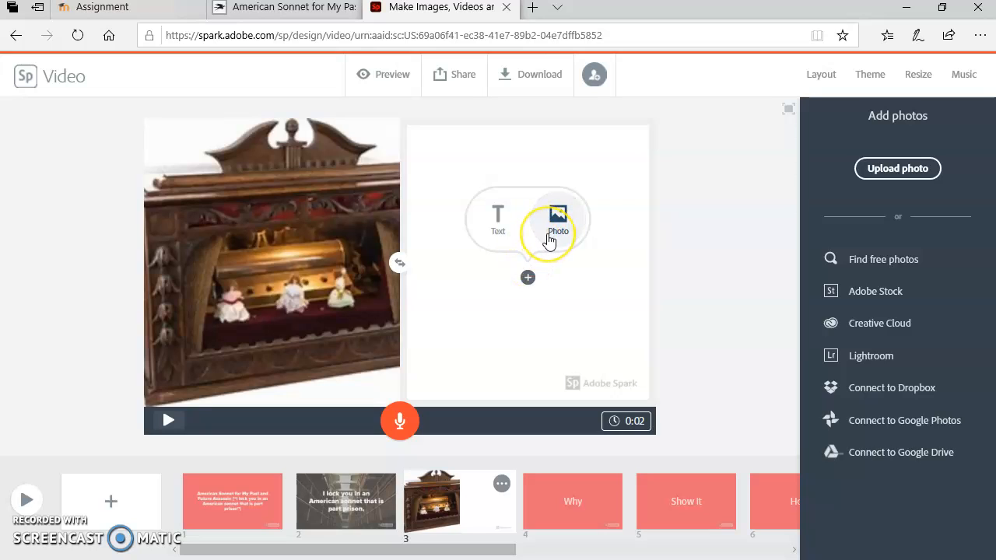
left_click(556, 231)
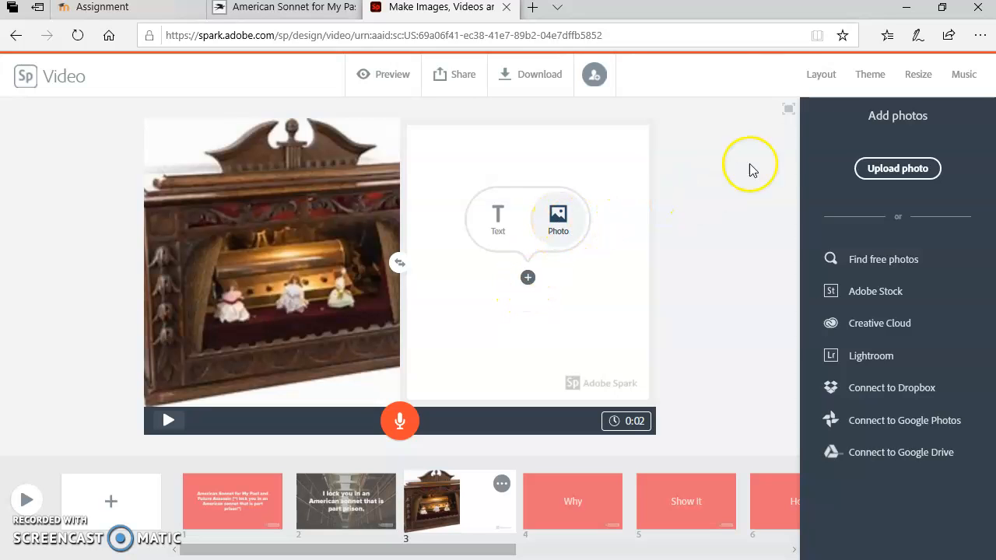
left_click(873, 171)
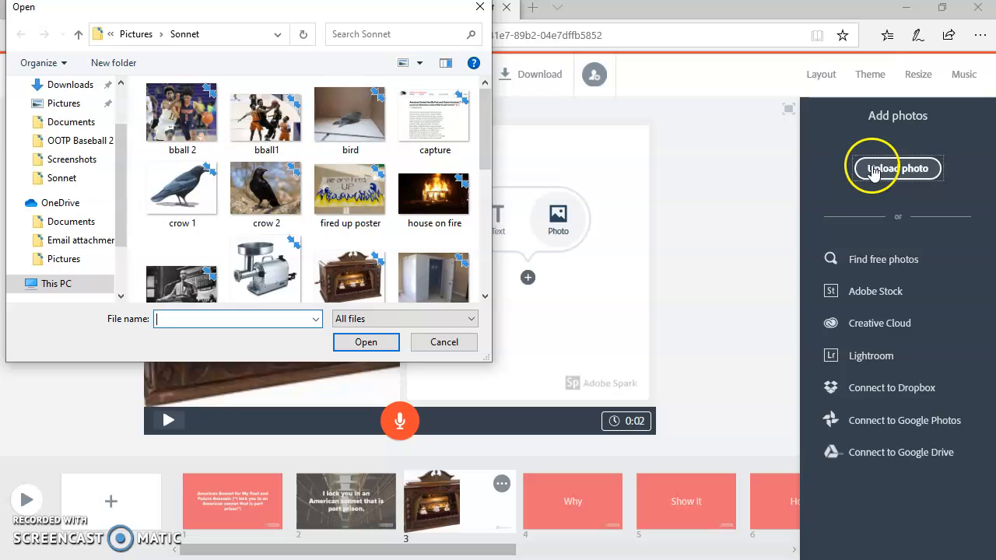
scroll(242, 226, "down", 3)
left_click(243, 203)
left_click(360, 341)
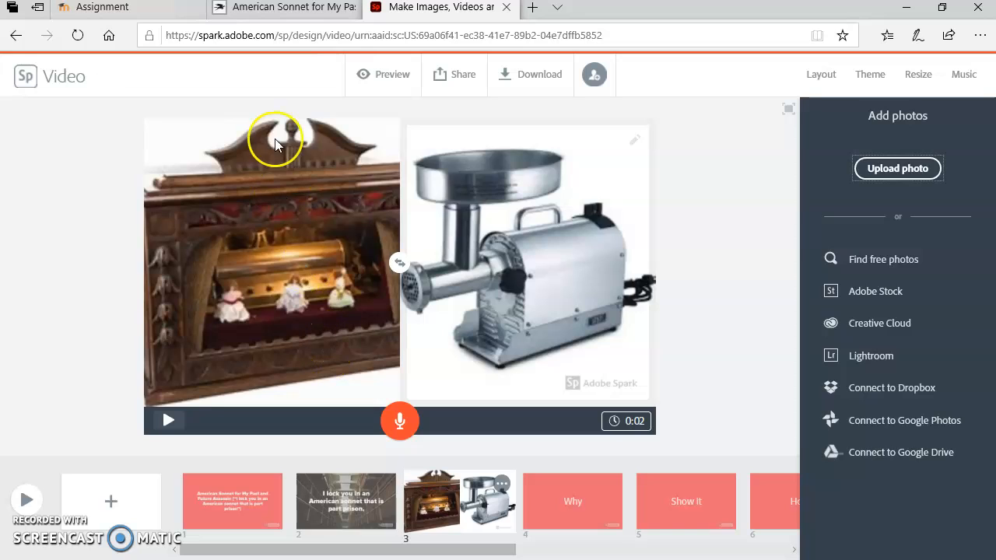
left_click(398, 267)
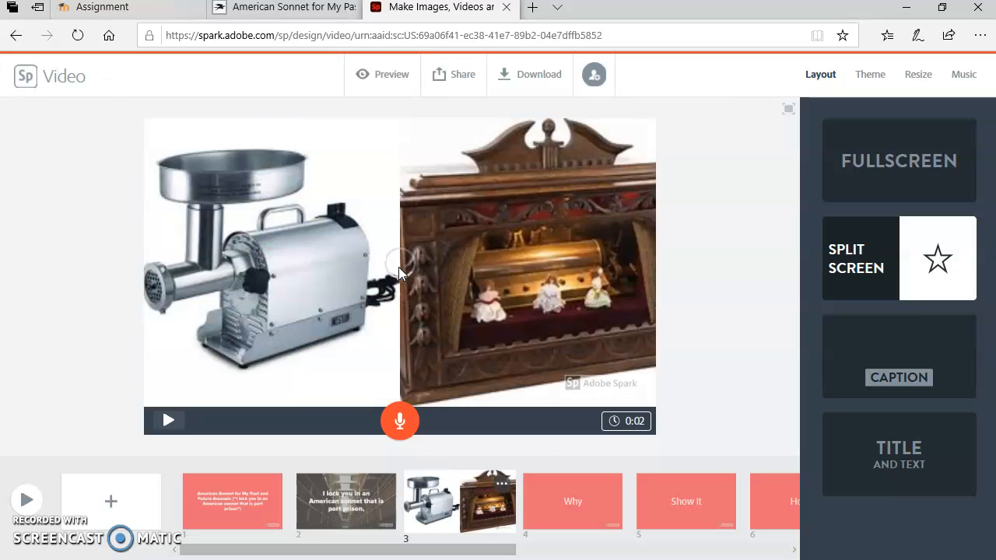
left_click(399, 267)
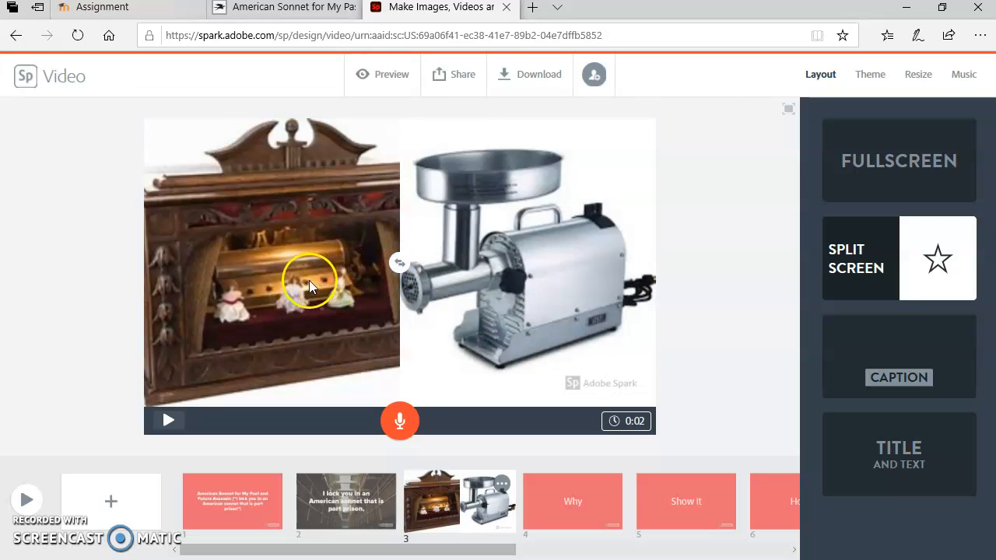
left_click(291, 269)
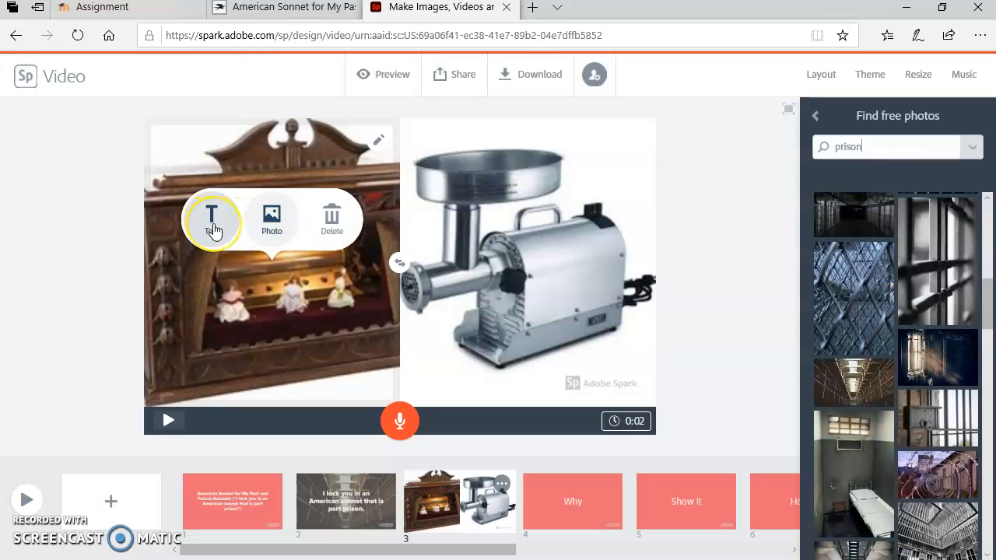
left_click(211, 226)
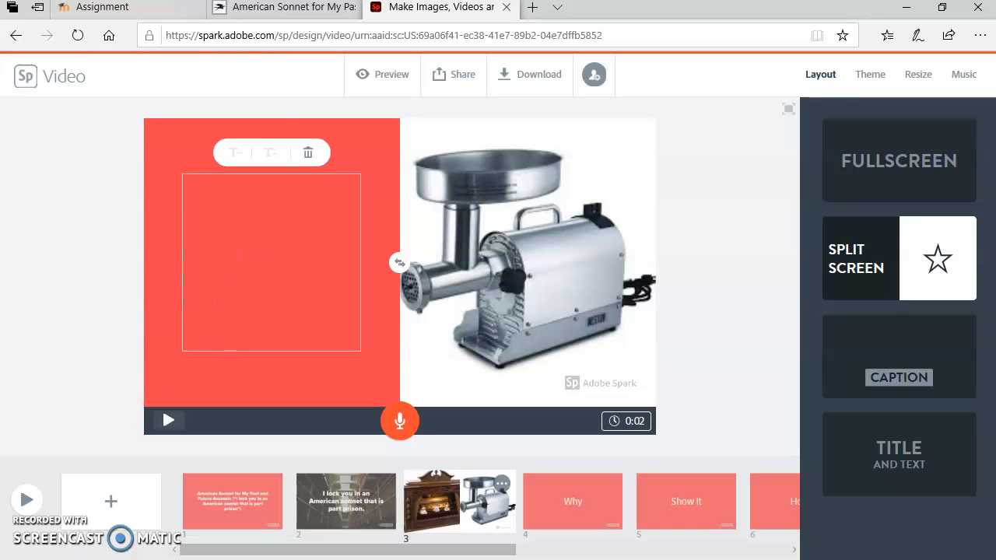
key("ctrl+z")
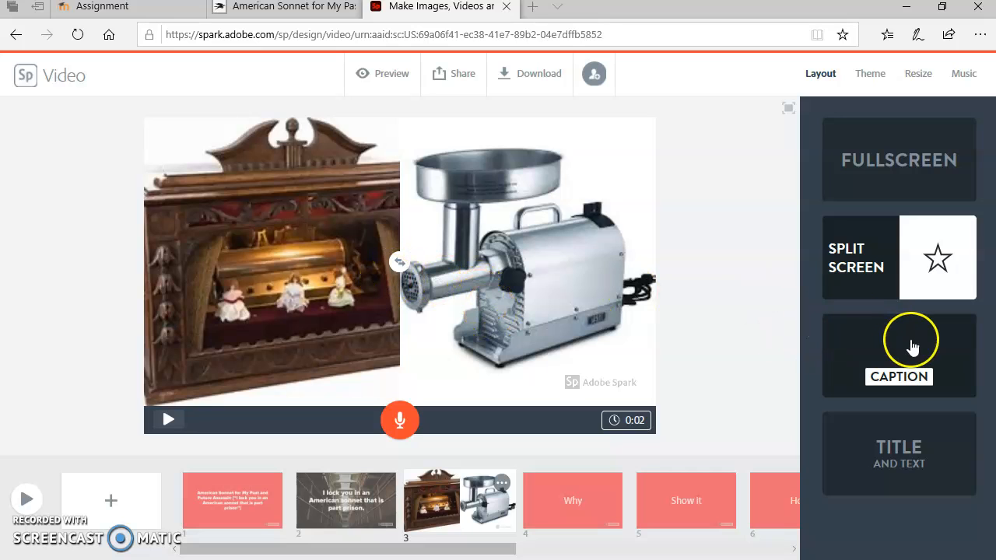
Step: Apply the Caption layout to slide 3 and add an empty caption text box over the music box picture
left_click(898, 354)
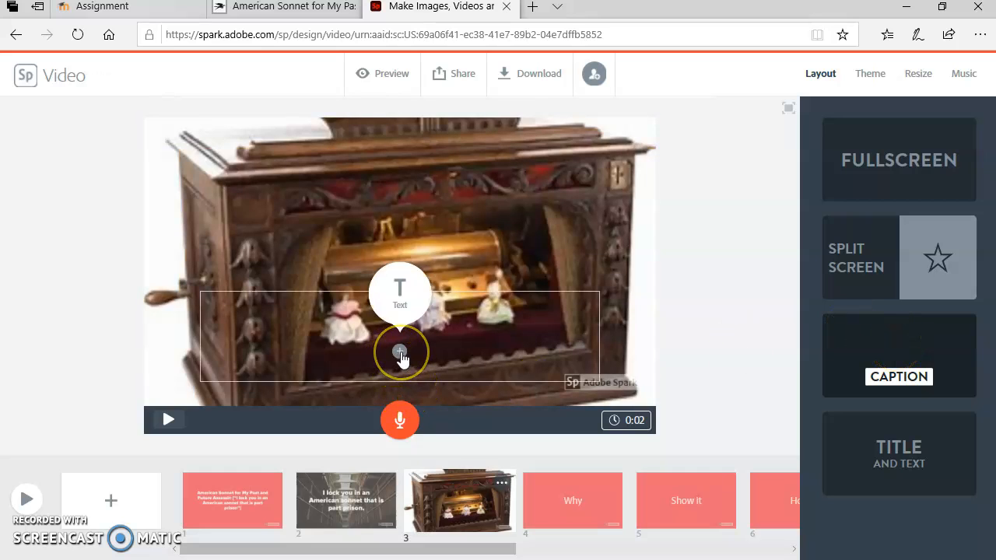
left_click(399, 292)
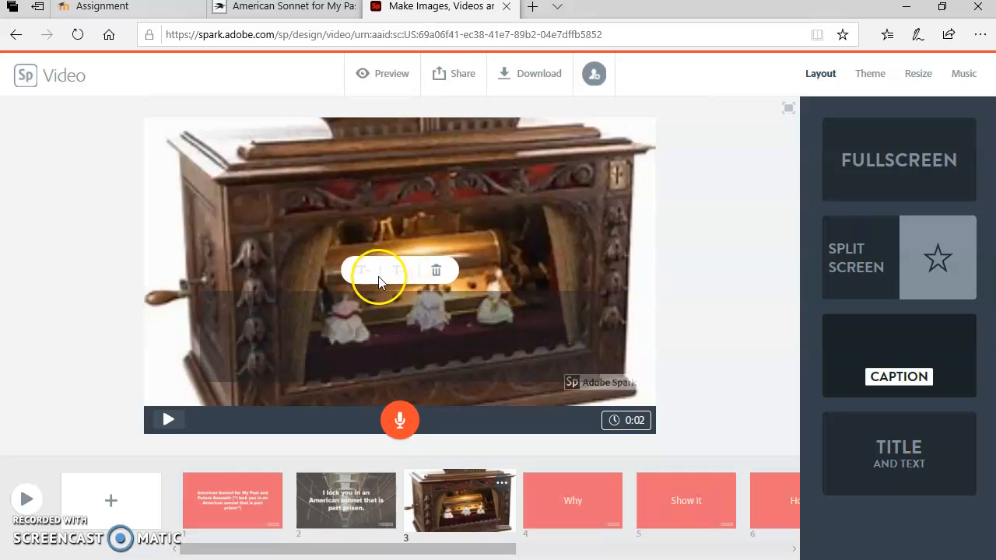
right_click(406, 352)
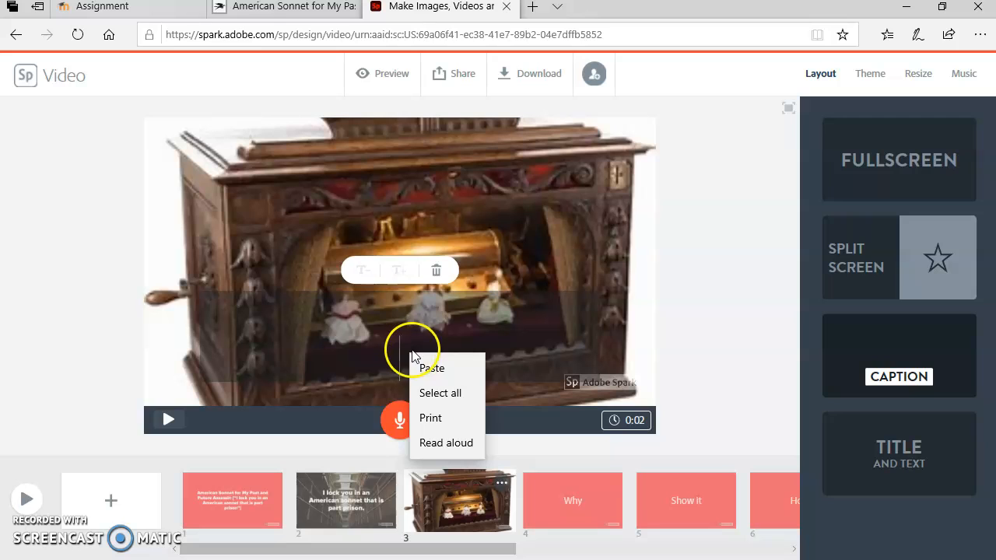
Step: Switch to the Poetry Foundation page and copy the two lines from "I lock you in a form" through "from the bone."
left_click(254, 10)
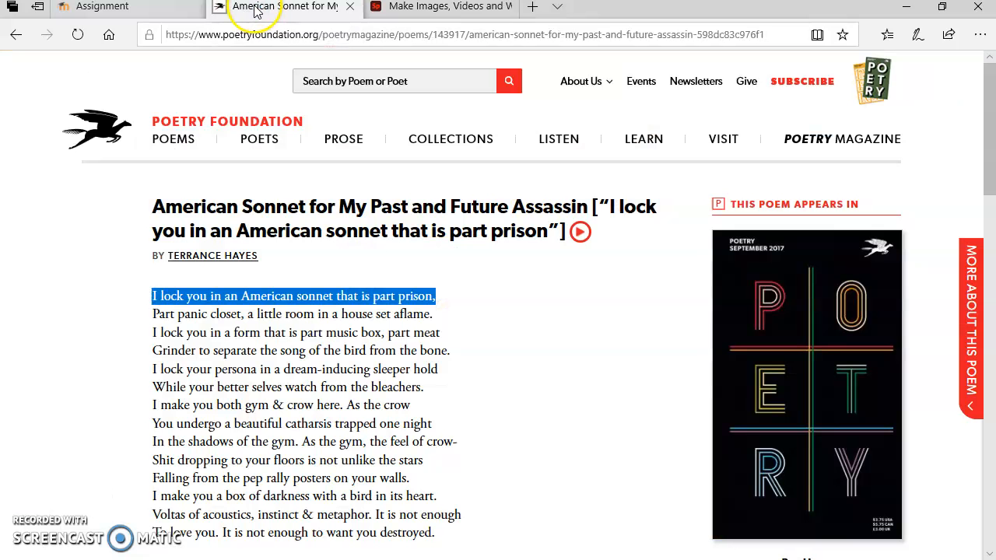
left_click(246, 375)
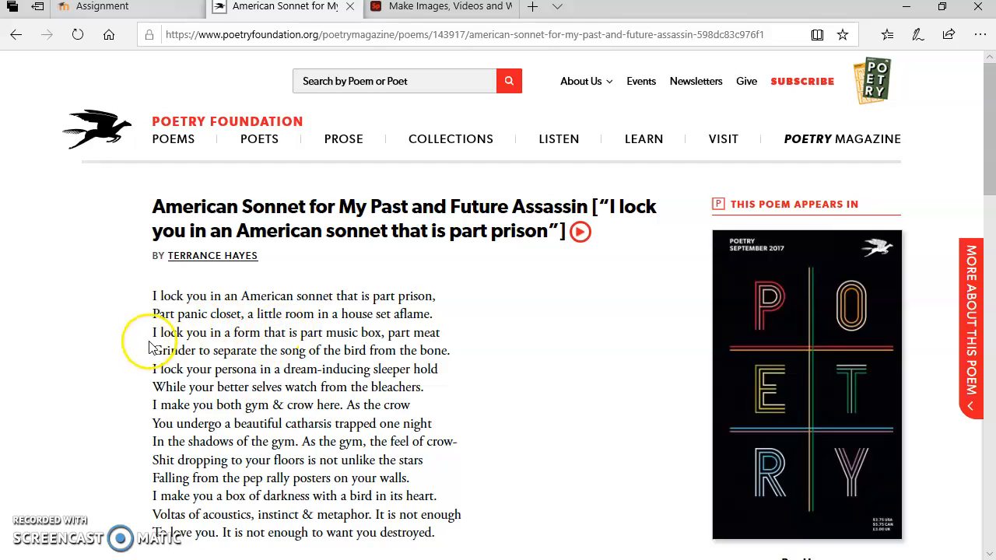
left_click_drag(146, 331, 461, 363)
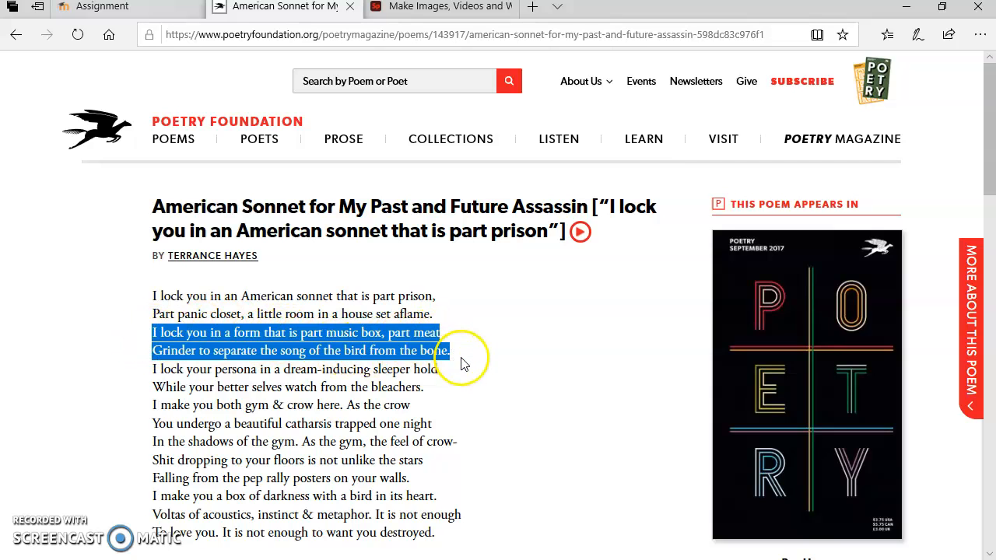
right_click(434, 349)
left_click(455, 355)
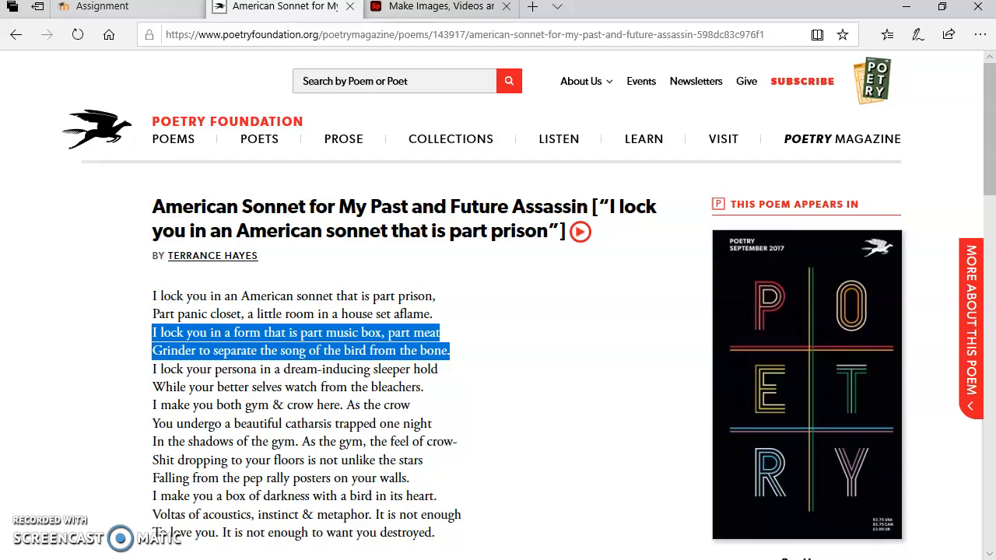
Step: Return to the Adobe Spark video and paste the two copied poem lines into slide 3's caption
left_click(411, 10)
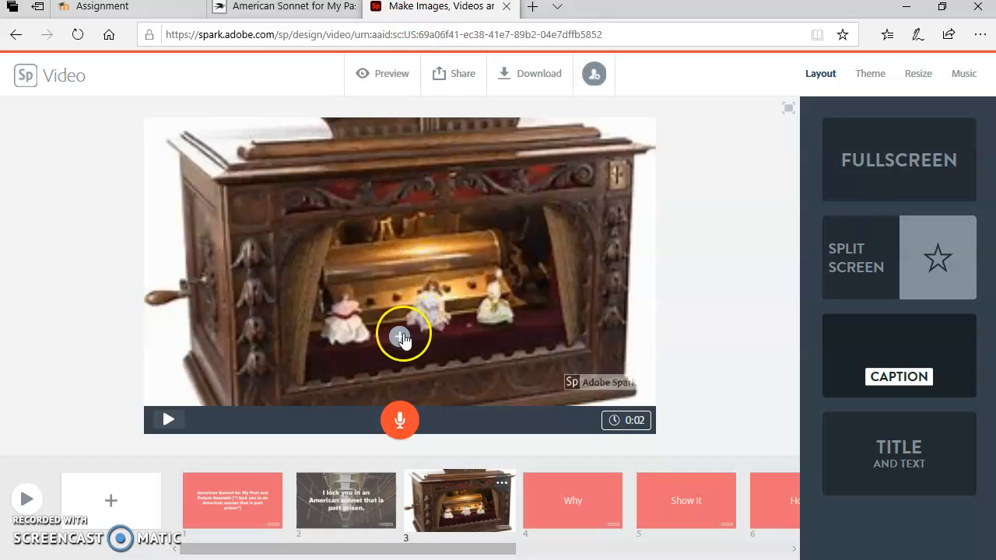
left_click(401, 336)
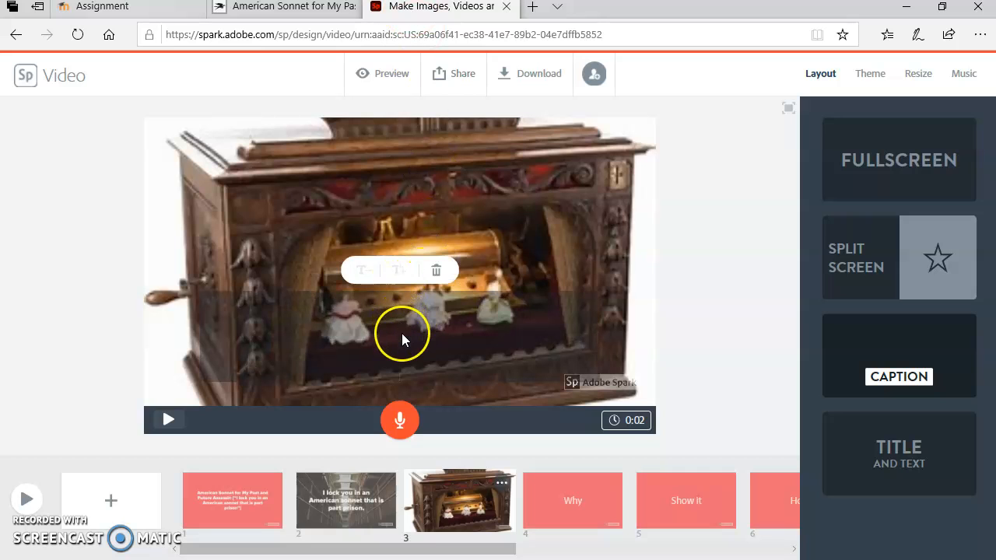
right_click(401, 333)
left_click(419, 347)
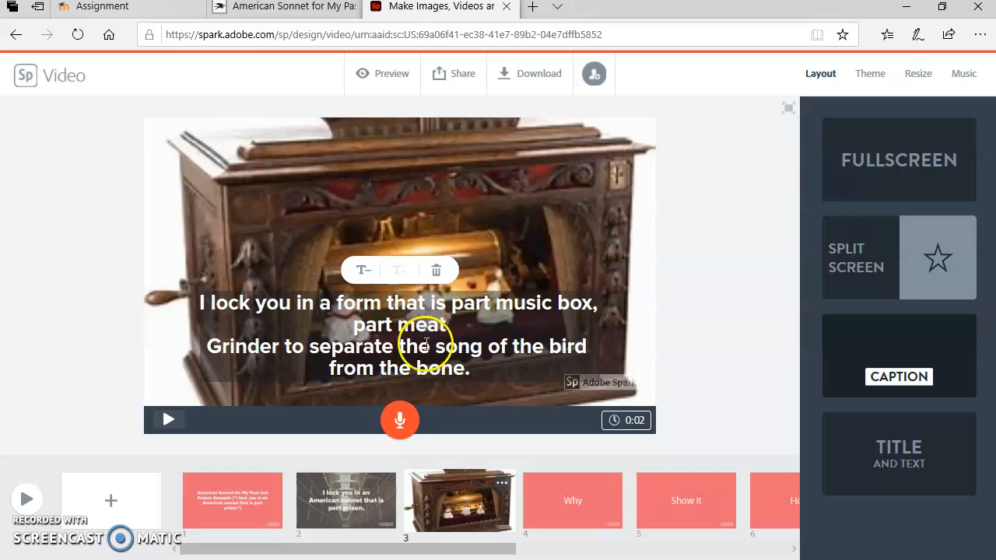
left_click(523, 202)
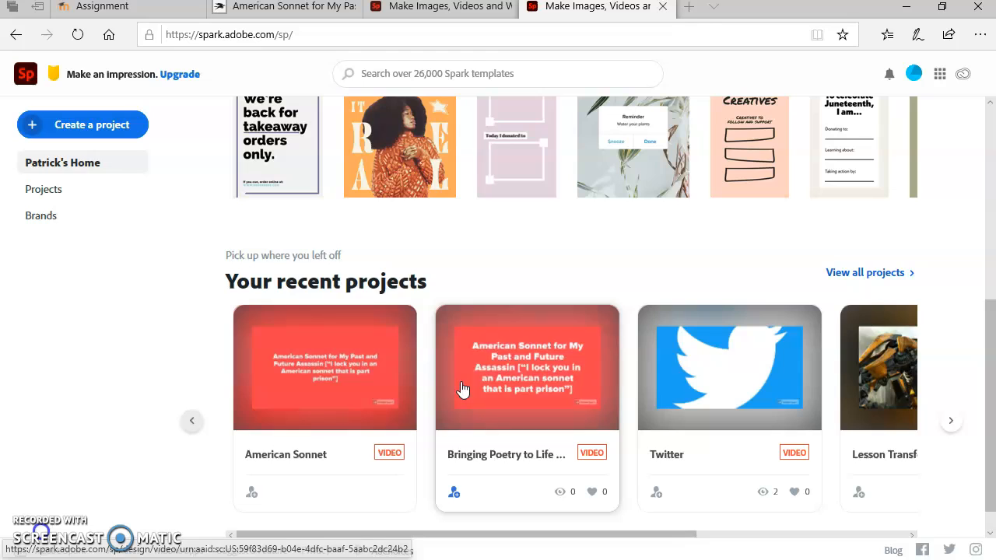
Step: Open the recent project "Bringing Poetry to Life ..." for editing and dismiss its welcome tips
mouse_move(495, 394)
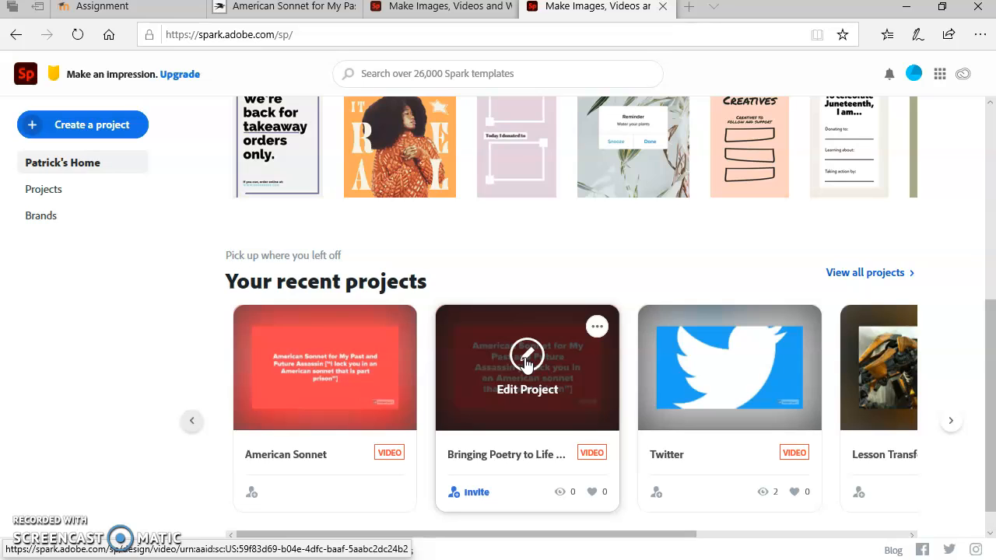
left_click(527, 363)
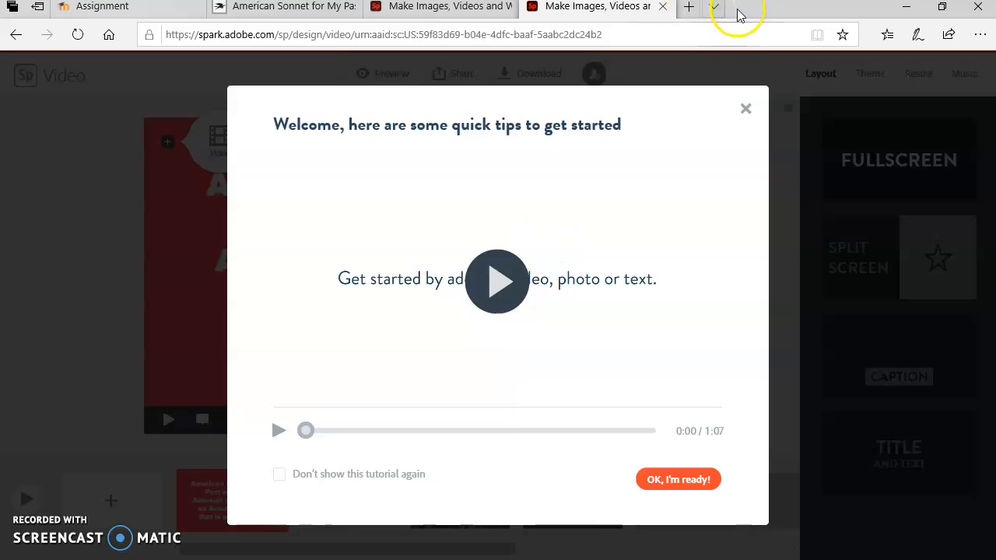
left_click(745, 110)
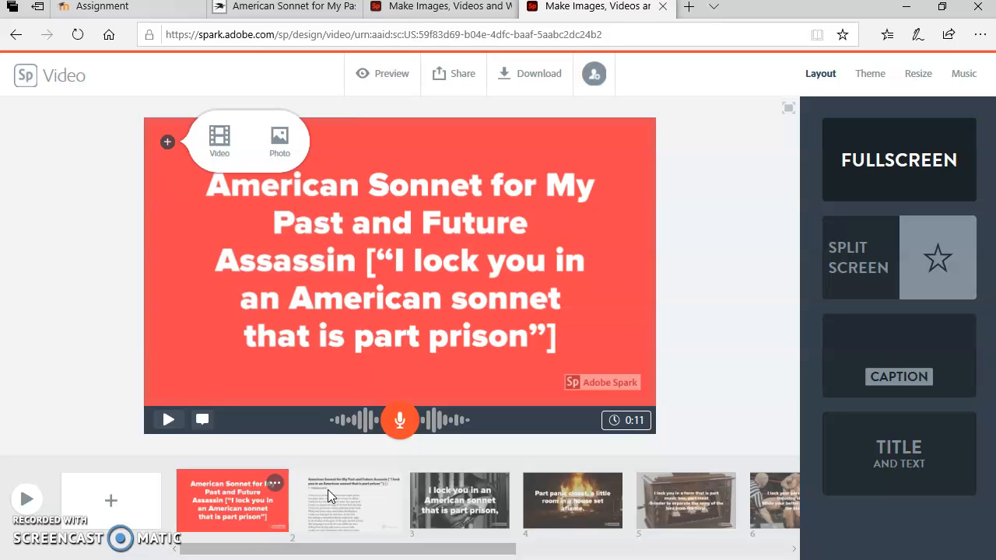
Step: Review the example video's slides from slide 3 through slide 8 and its Credits slide, examining how photos pair with poem lines
left_click(469, 503)
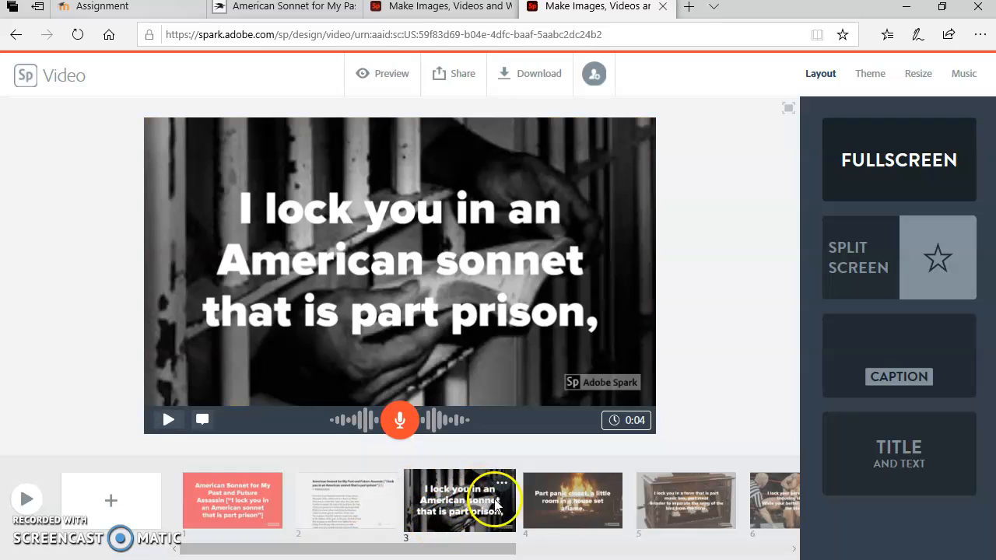
left_click(576, 525)
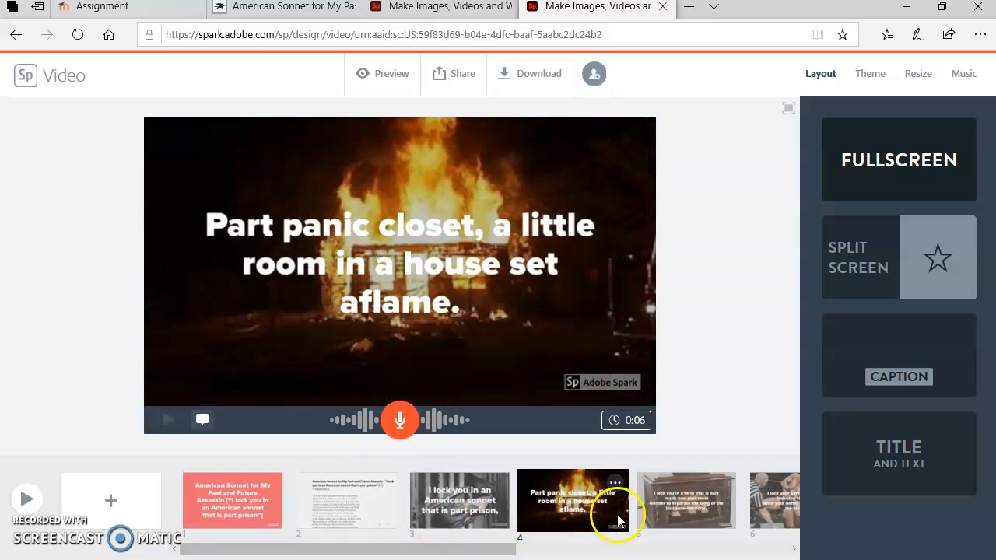
left_click(676, 527)
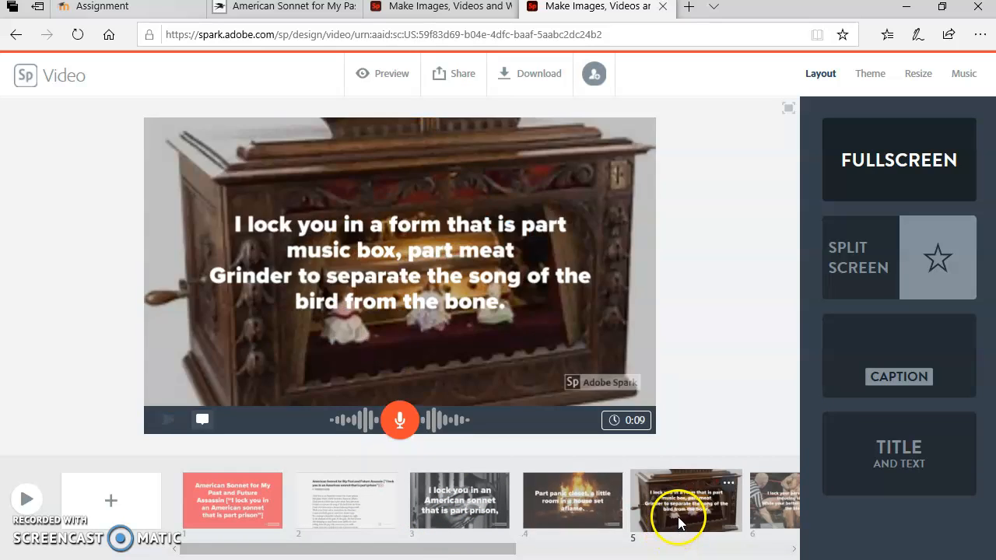
left_click(762, 519)
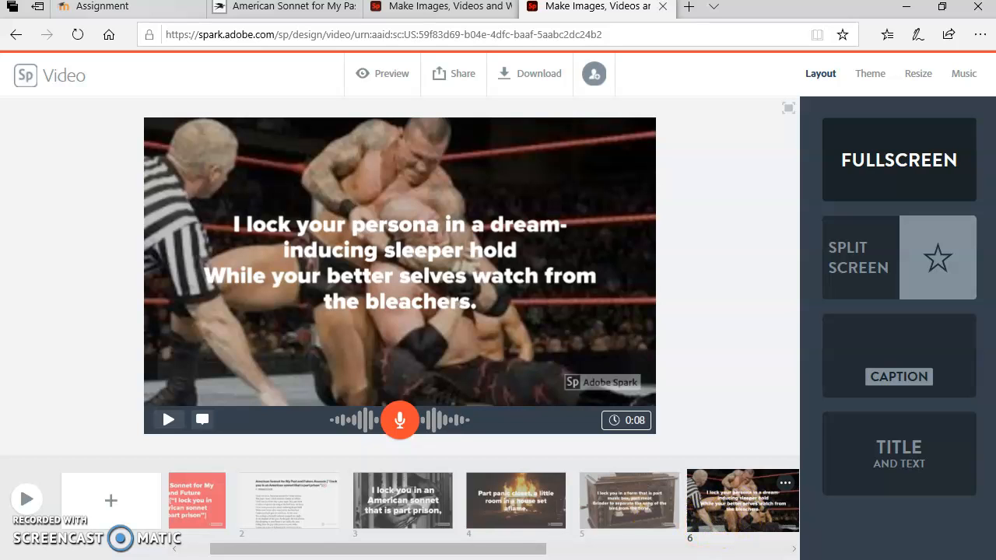
left_click_drag(496, 552, 692, 549)
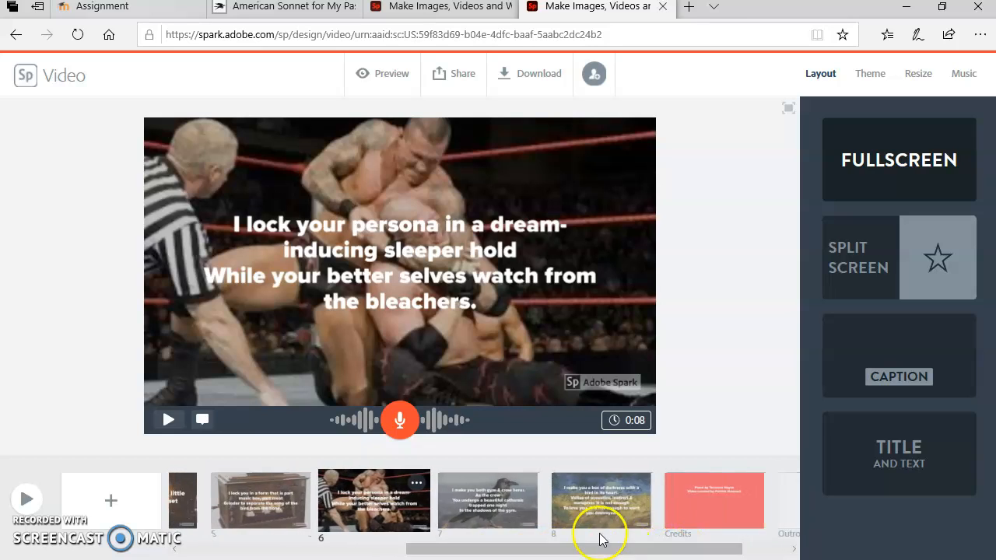
left_click(483, 505)
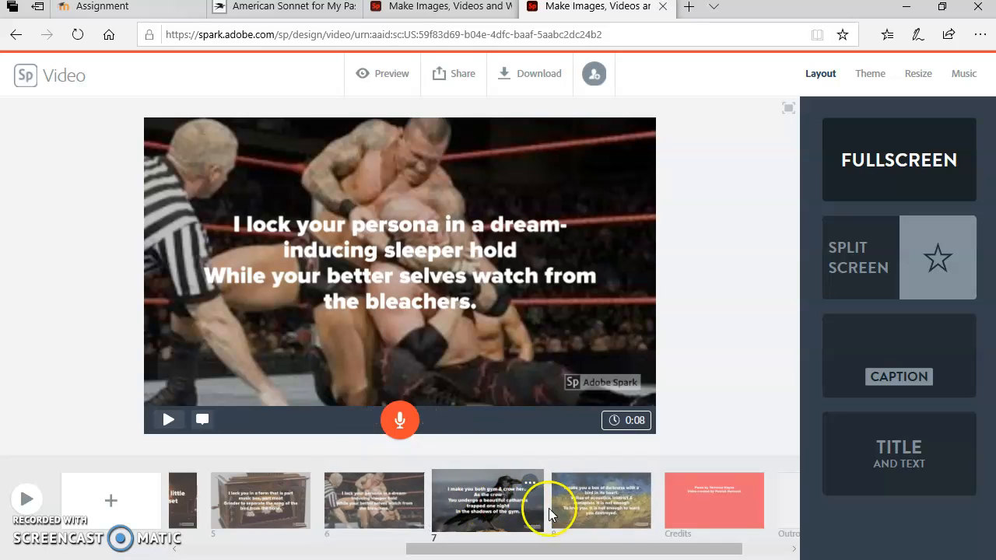
left_click(599, 510)
left_click(694, 509)
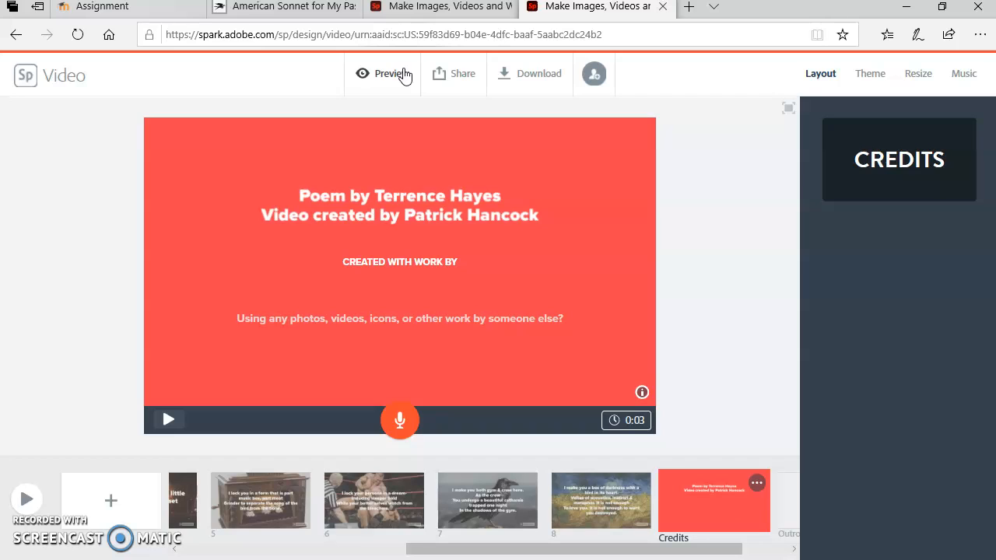
Step: Open the example video's publishing and sharing options, copy its shareable link, and return to the slides
left_click(462, 74)
left_click(442, 110)
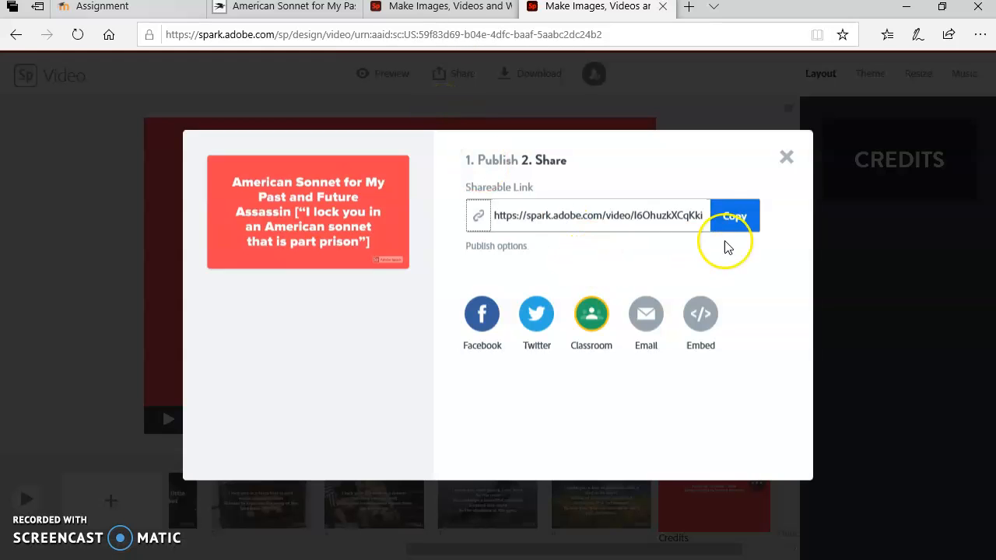
left_click(727, 225)
left_click(733, 217)
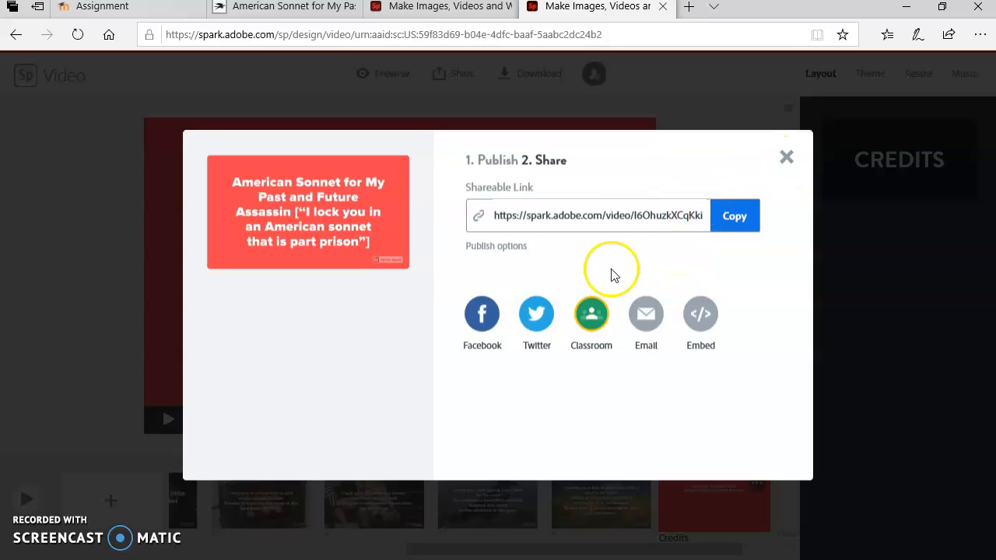
left_click(33, 532)
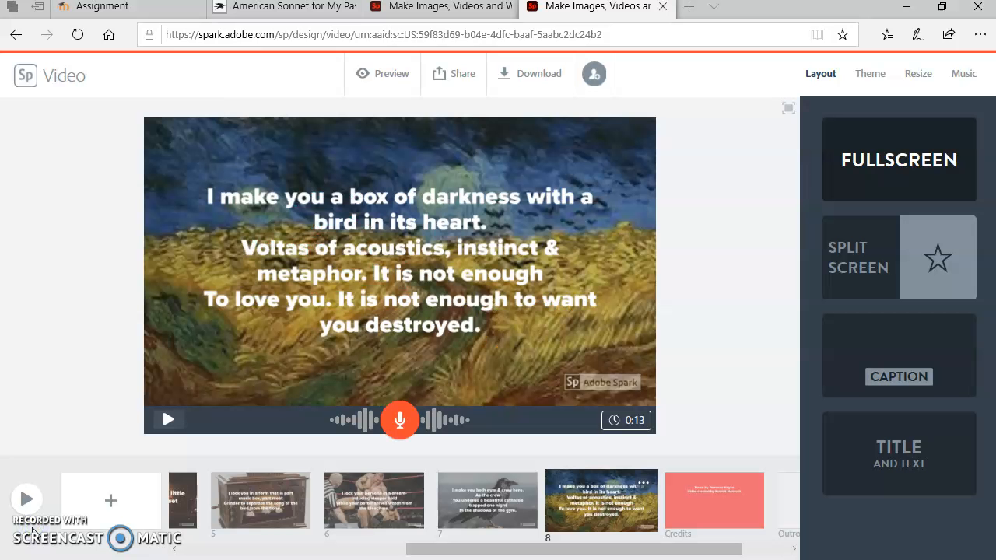